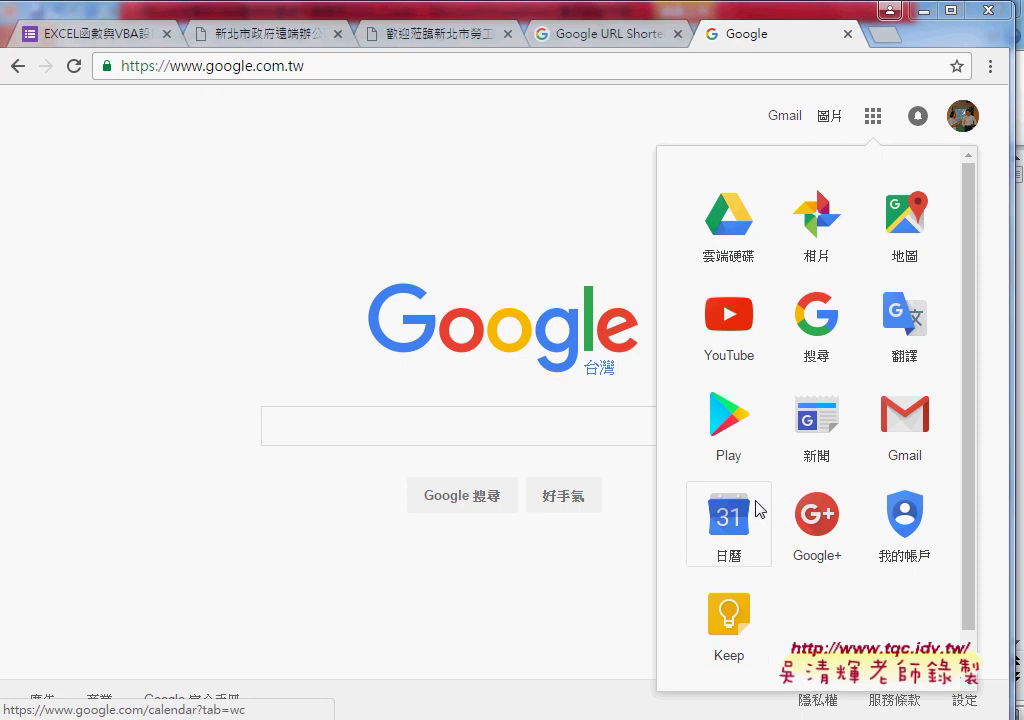
Open Google Drive and view the storage breakdown: 201.24 GB used of 1.02 TB
left_click(713, 228)
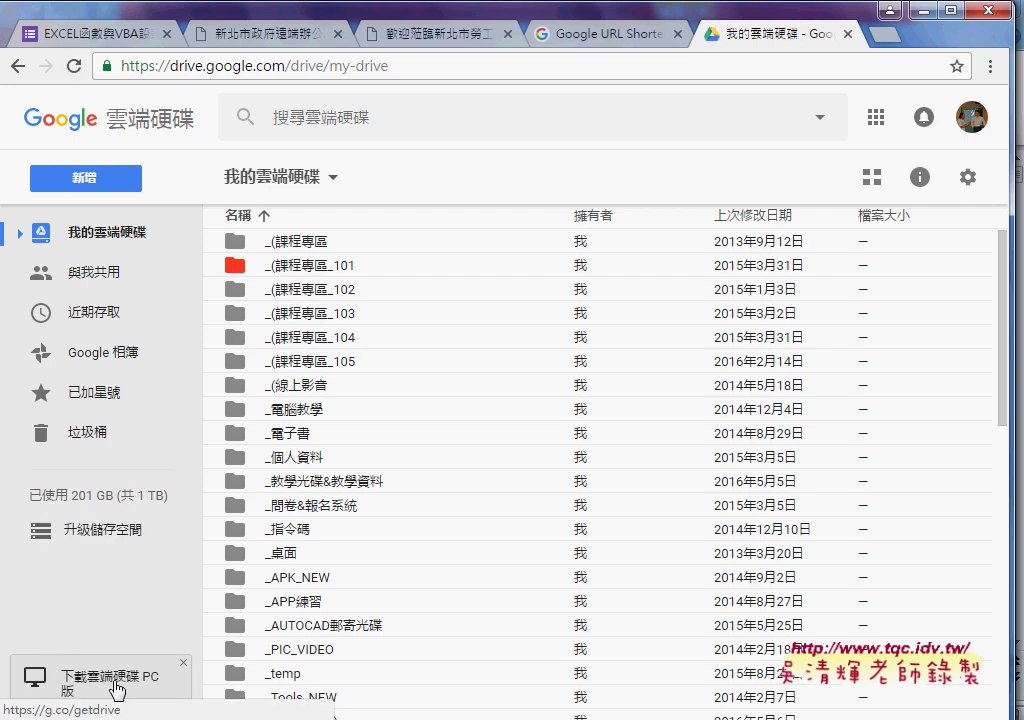
mouse_move(128, 505)
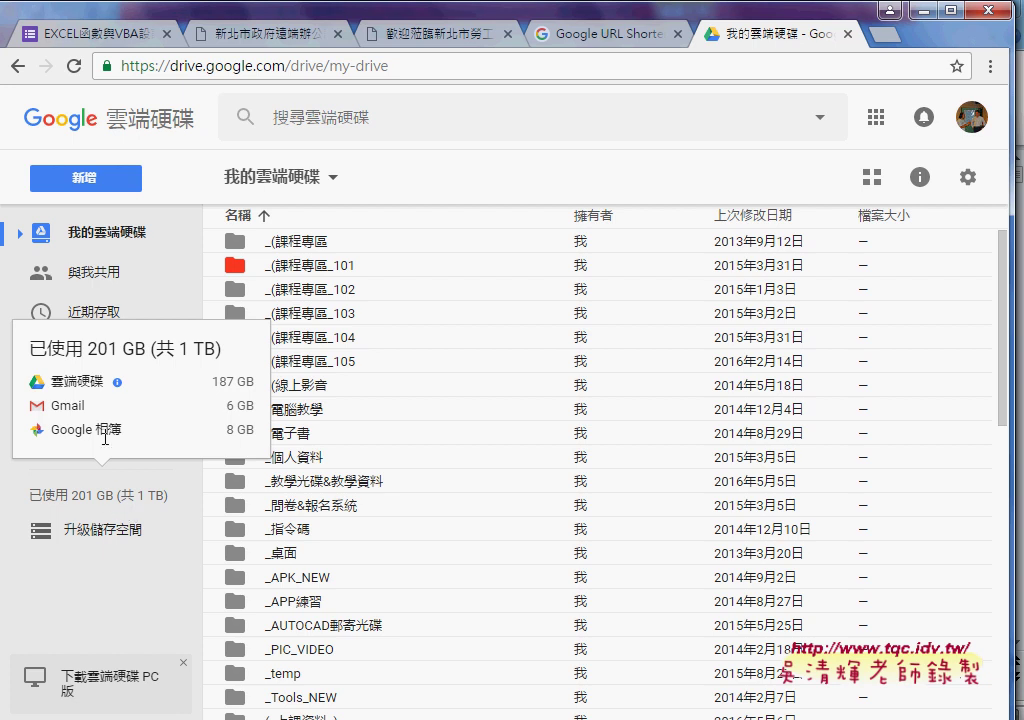
left_click(97, 539)
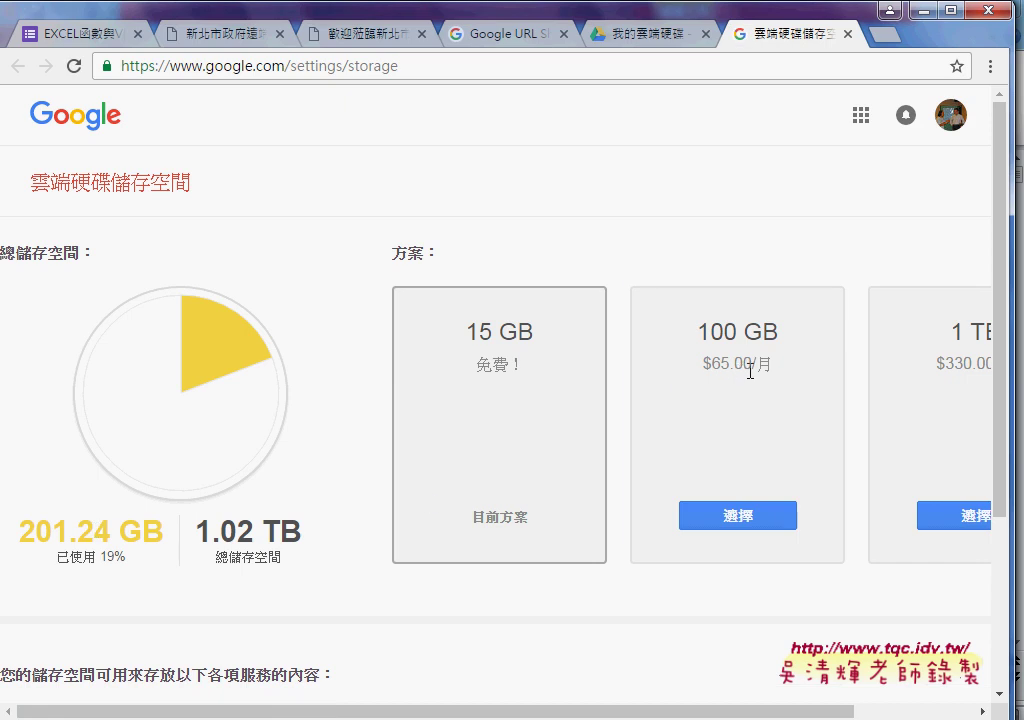
Compare the storage plans: 15 GB free, 100 GB at $65.00/月, and 1 TB at $330.00/月
left_click_drag(742, 364, 705, 364)
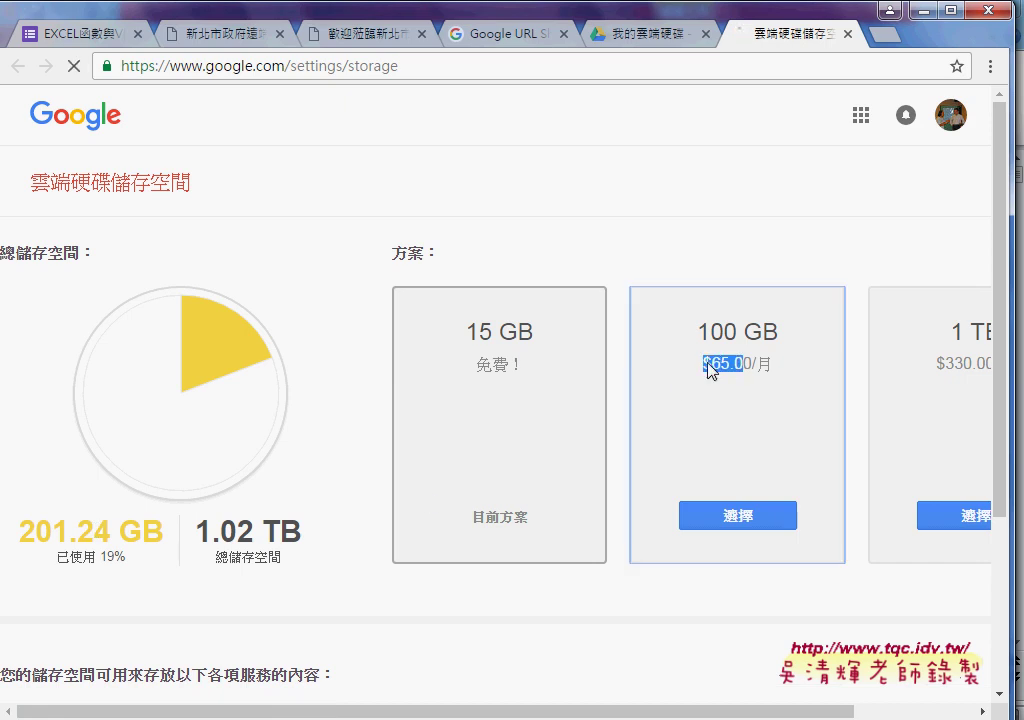
left_click(786, 380)
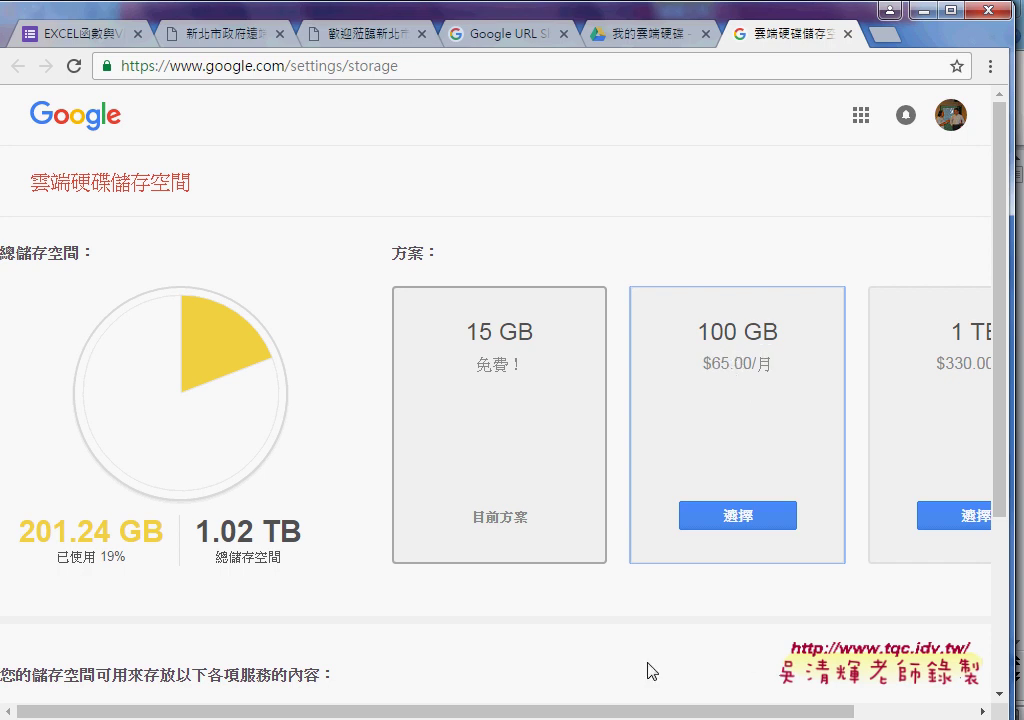
left_click_drag(555, 713, 705, 713)
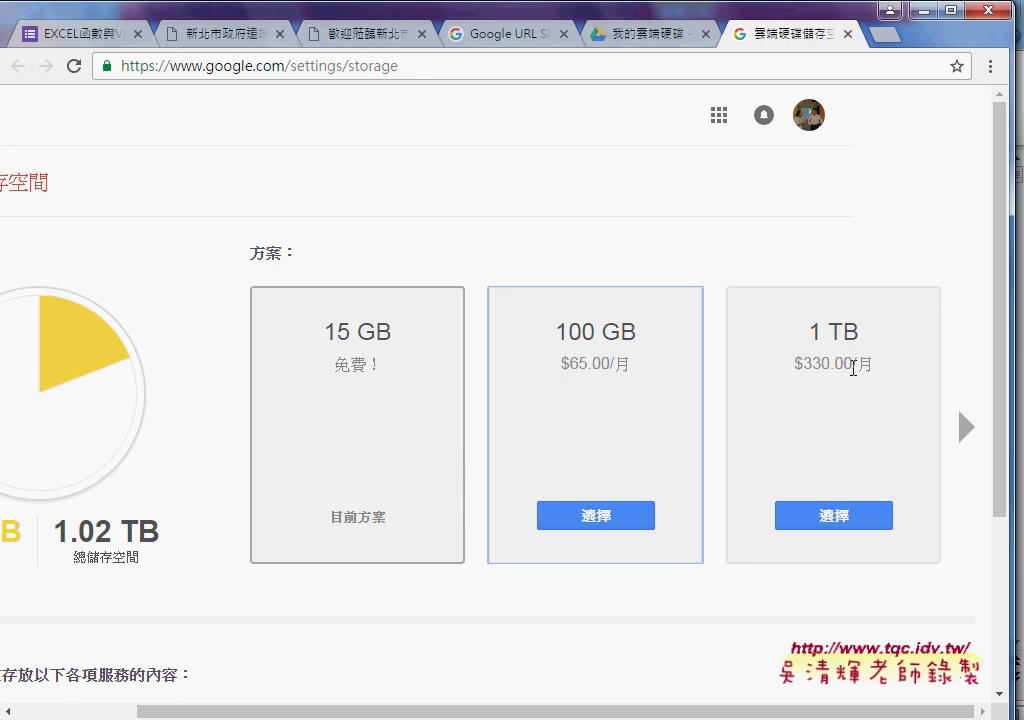
Close the storage page and create a blank Google form from Drive's 新增 > 更多 menu
left_click(848, 34)
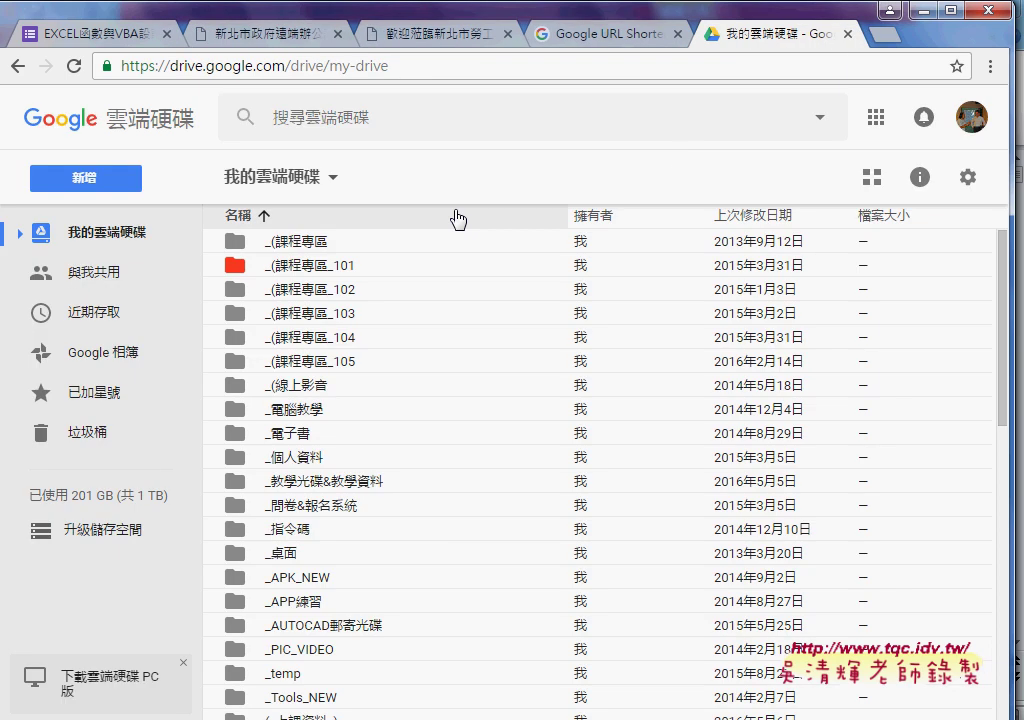
left_click(75, 180)
mouse_move(152, 470)
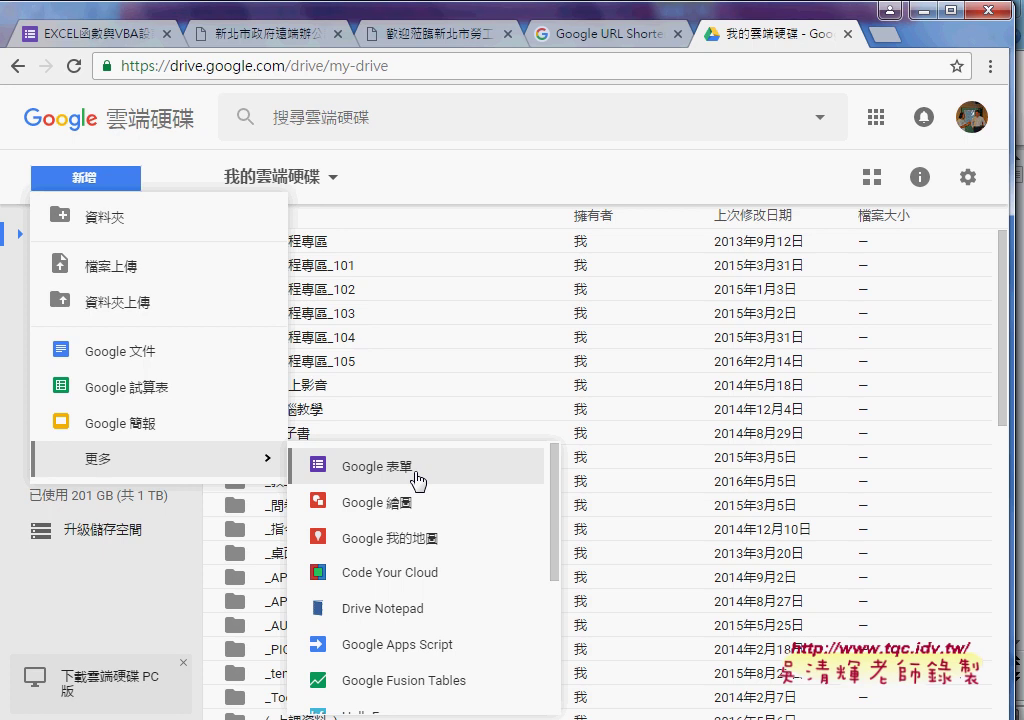
left_click(418, 482)
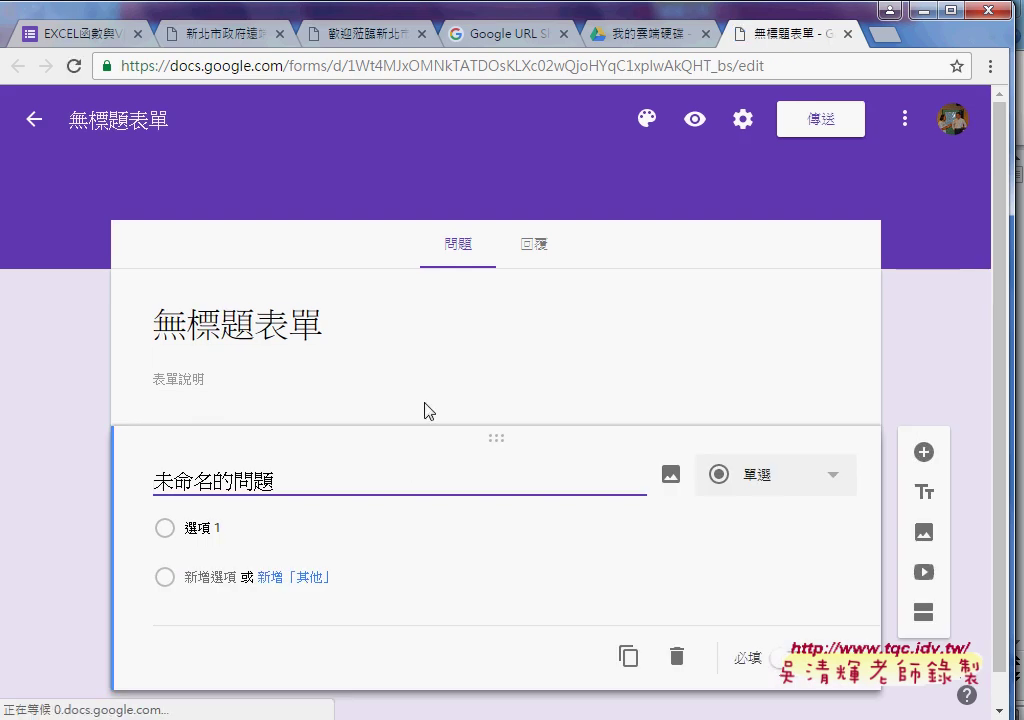
Close the two unneeded browser tabs
left_click(293, 321)
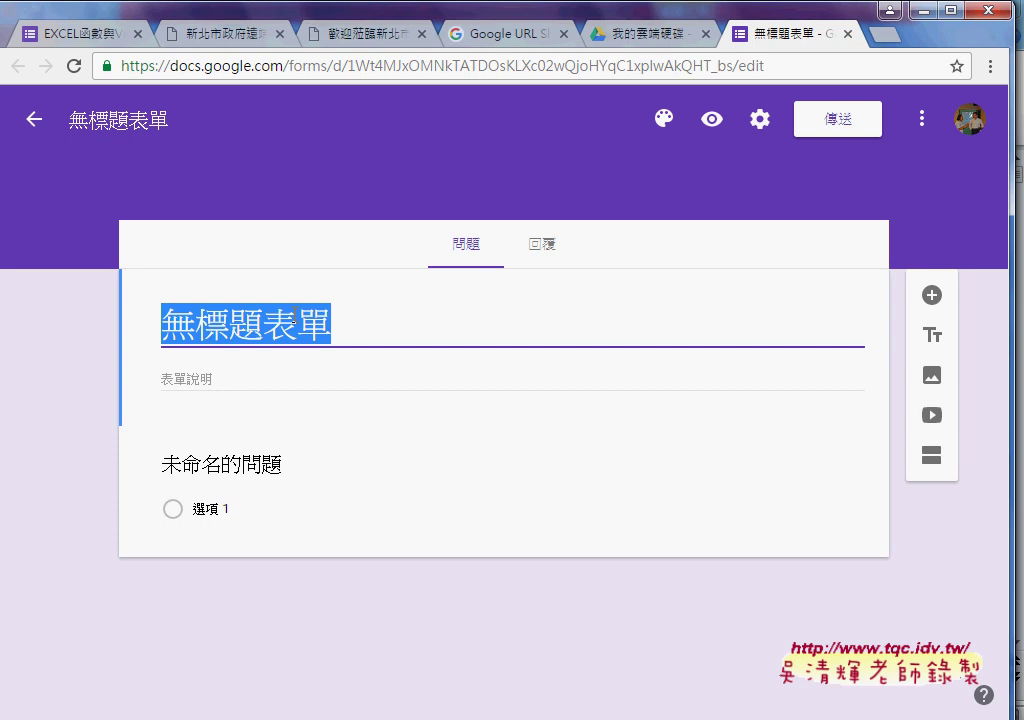
left_click(280, 35)
left_click(279, 35)
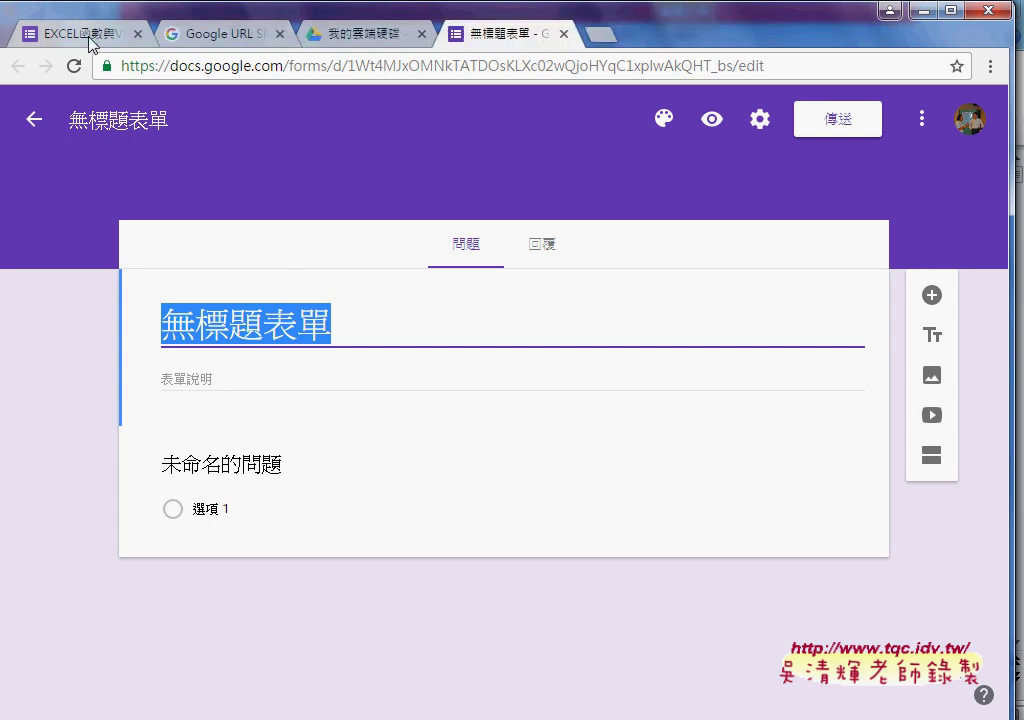
Open the EXCEL函數與VBA設計(105) form from the Forms list for editing
left_click(91, 37)
left_click(432, 244)
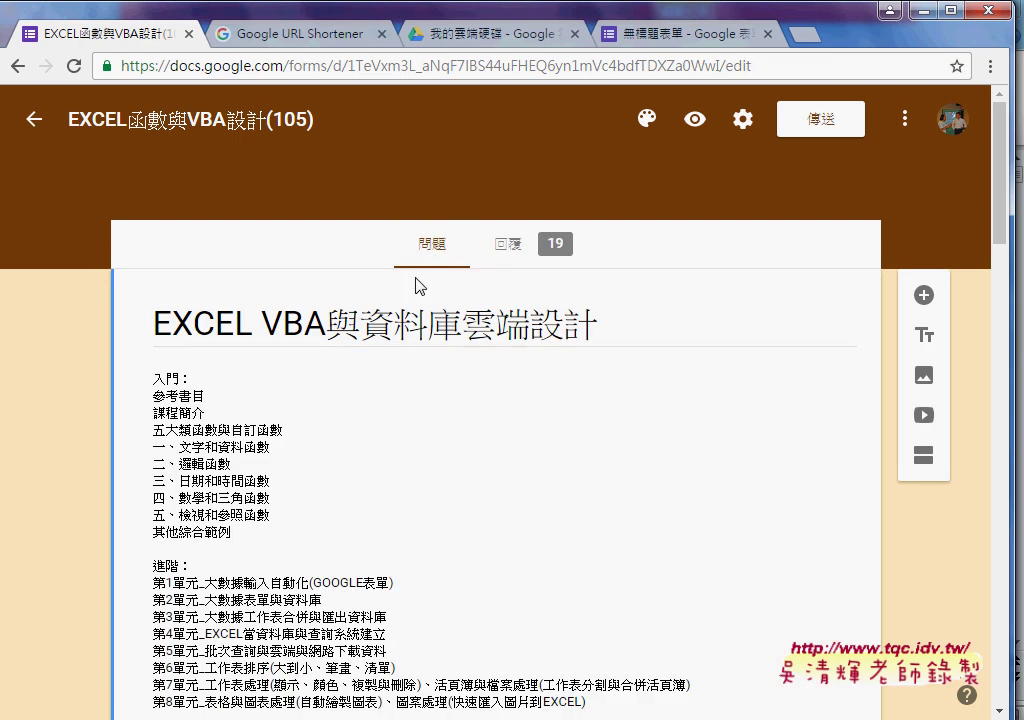
left_click(34, 112)
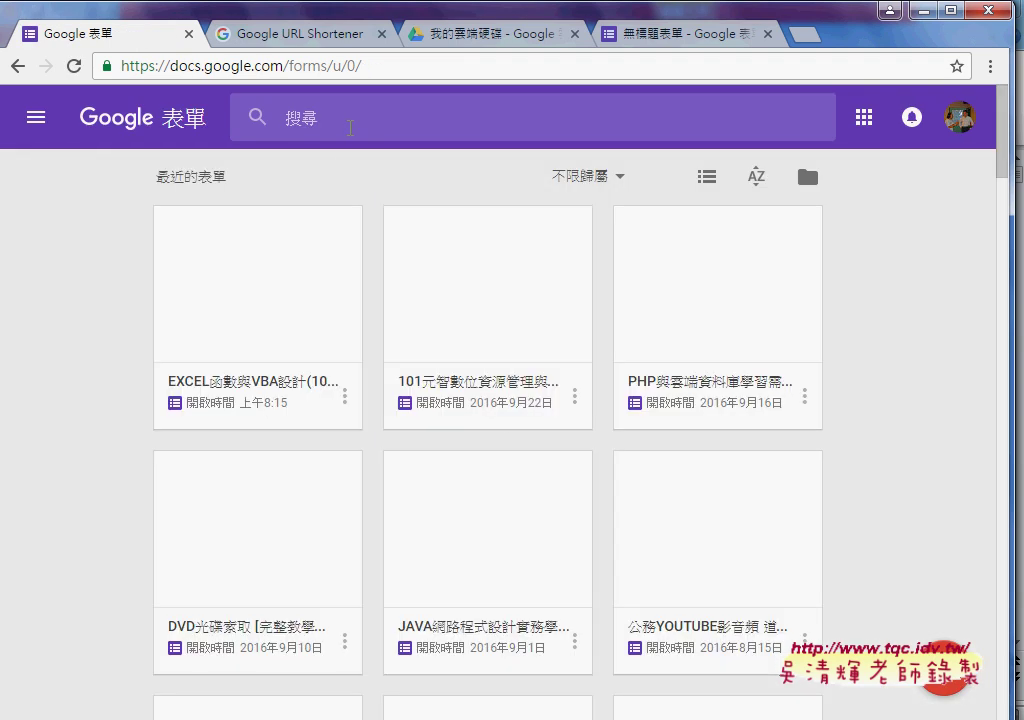
left_click(335, 66)
left_click(280, 266)
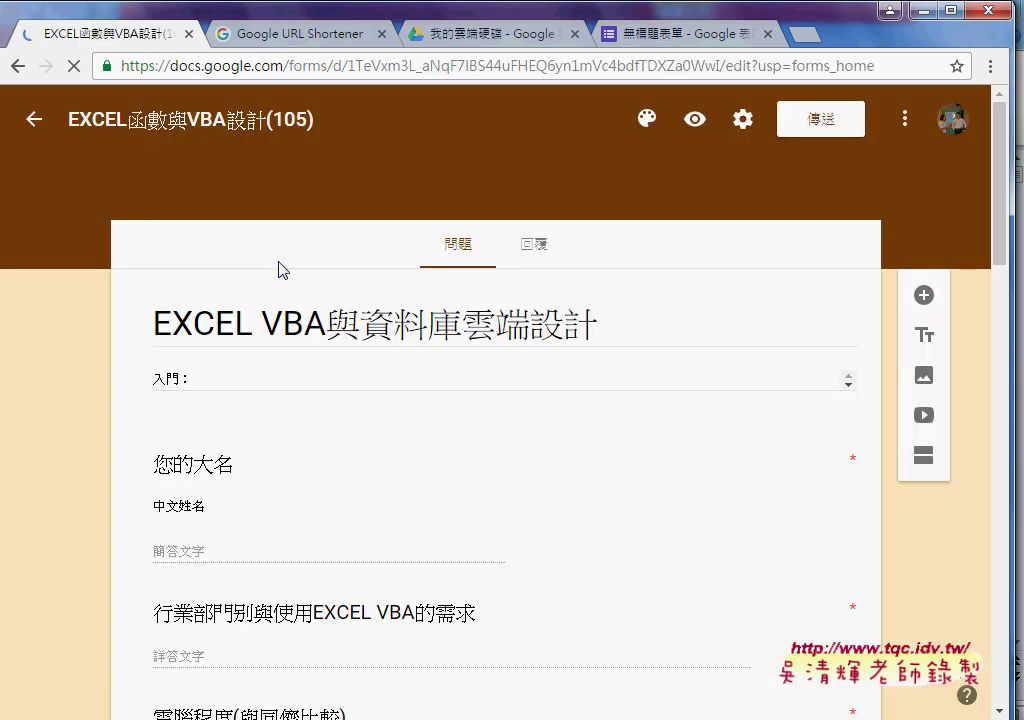
Select the course form's title and its full course outline description
left_click_drag(157, 320, 598, 324)
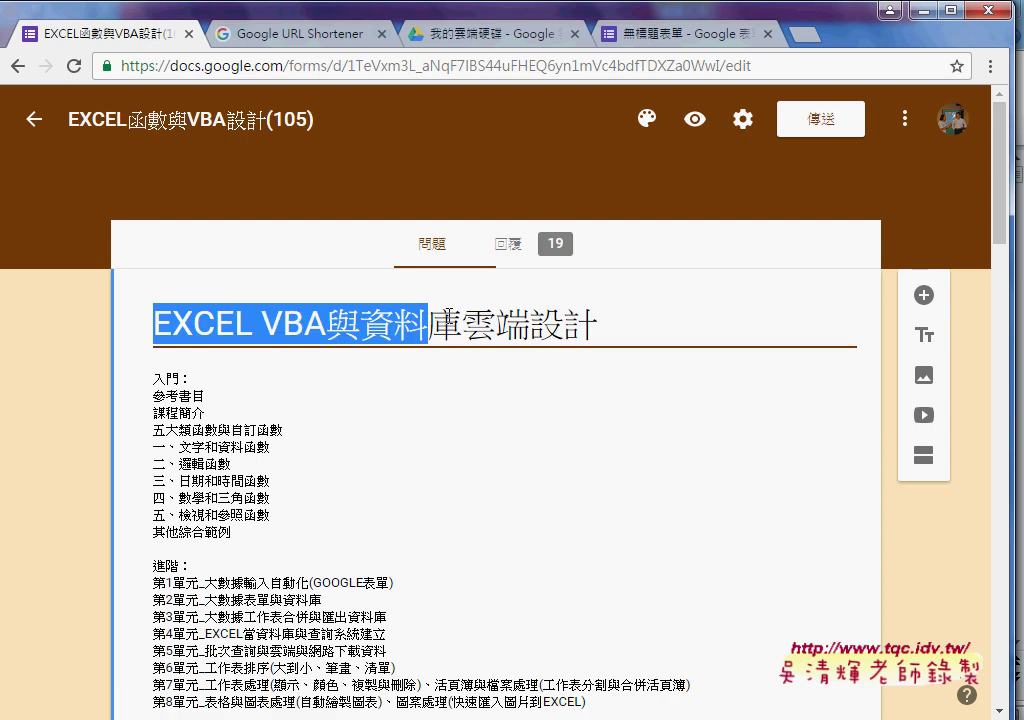
scroll(224, 318, "down", 1)
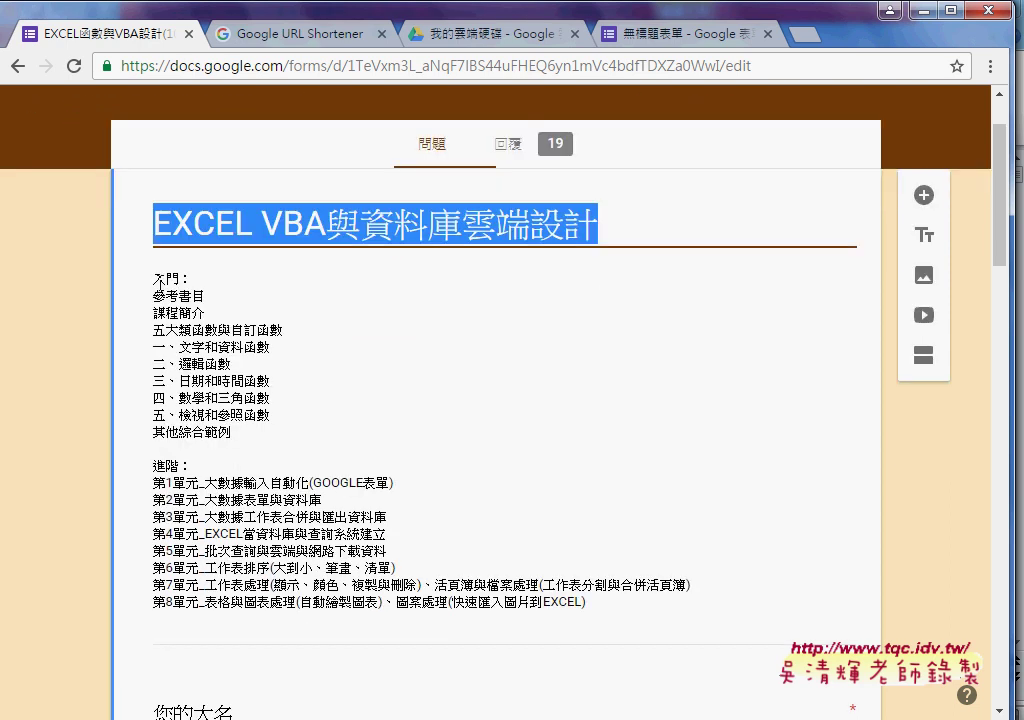
left_click(338, 430)
key("ctrl+a")
scroll(404, 485, "down", 2)
scroll(404, 485, "down", 2)
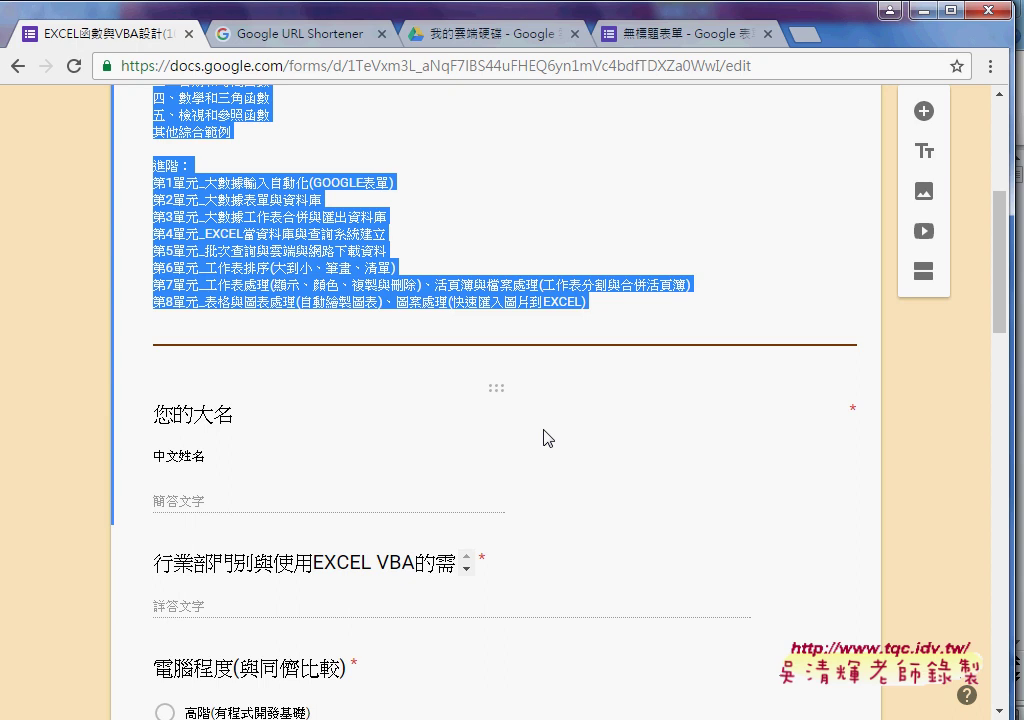
Inspect the 您的大名 question's type options without changing them
left_click(598, 444)
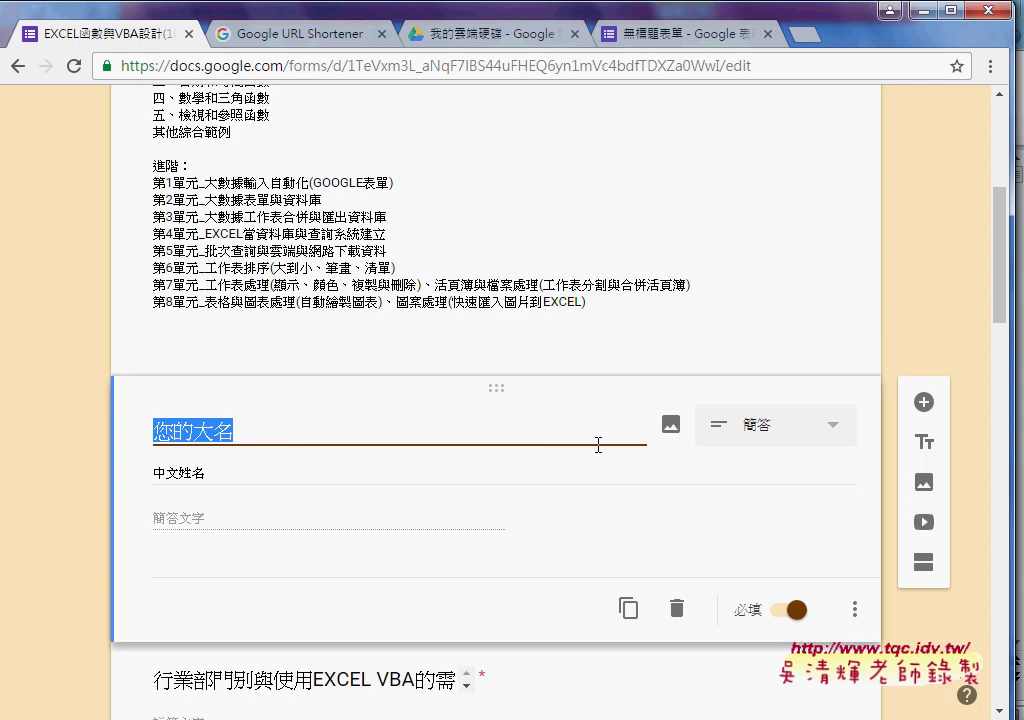
left_click(762, 430)
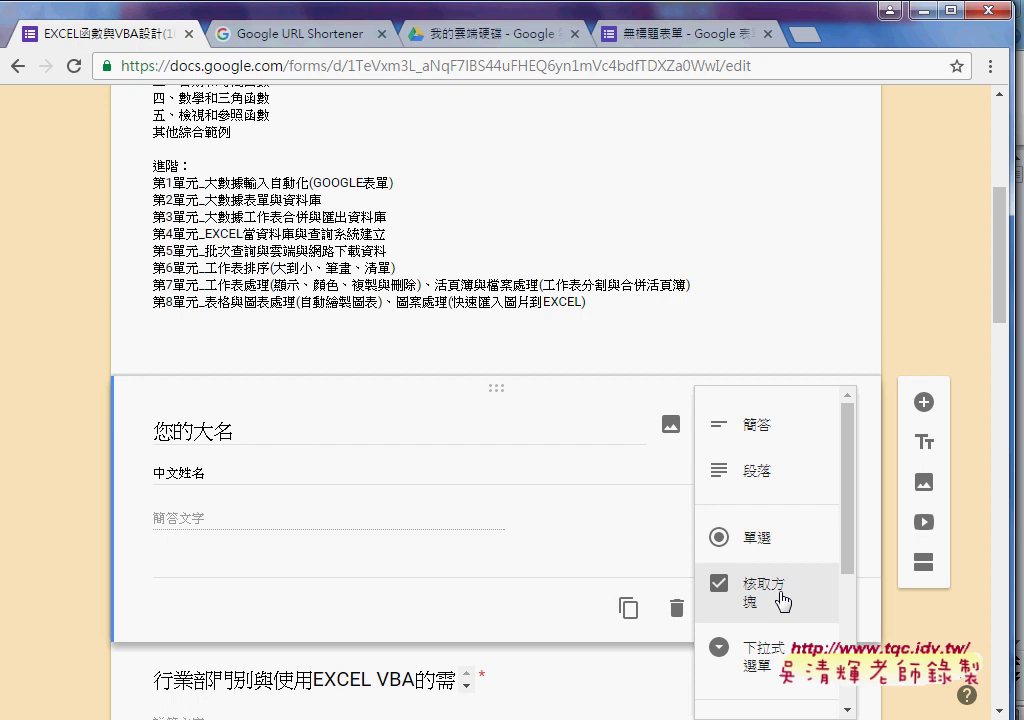
left_click(782, 199)
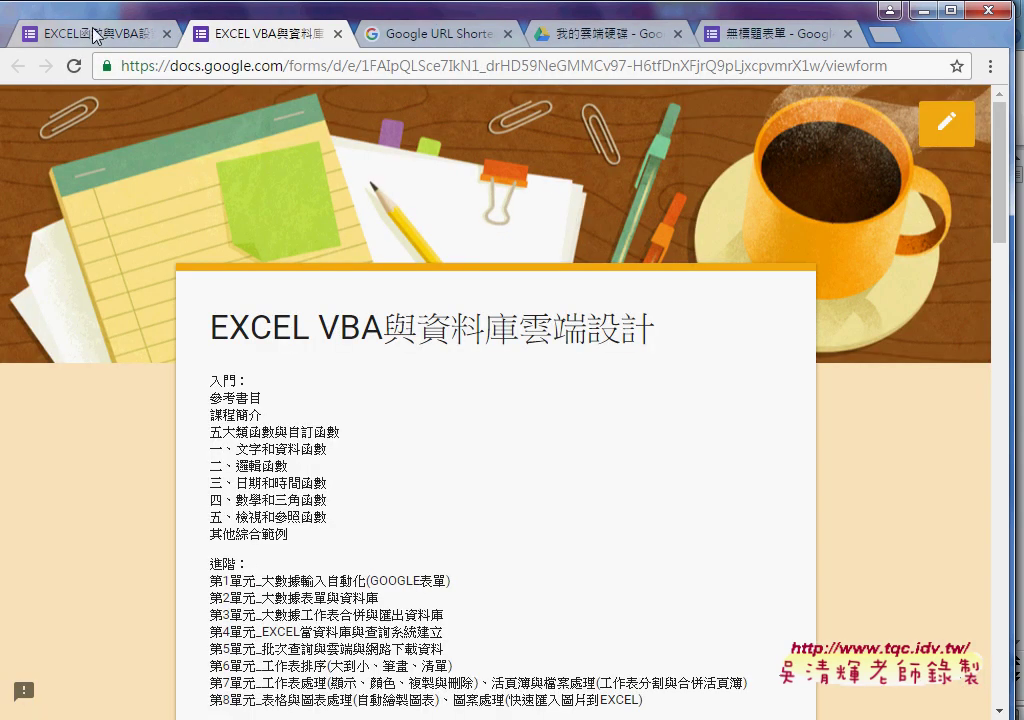
Return to the course form's respondent page, select its web address, and open a new tab
left_click(790, 38)
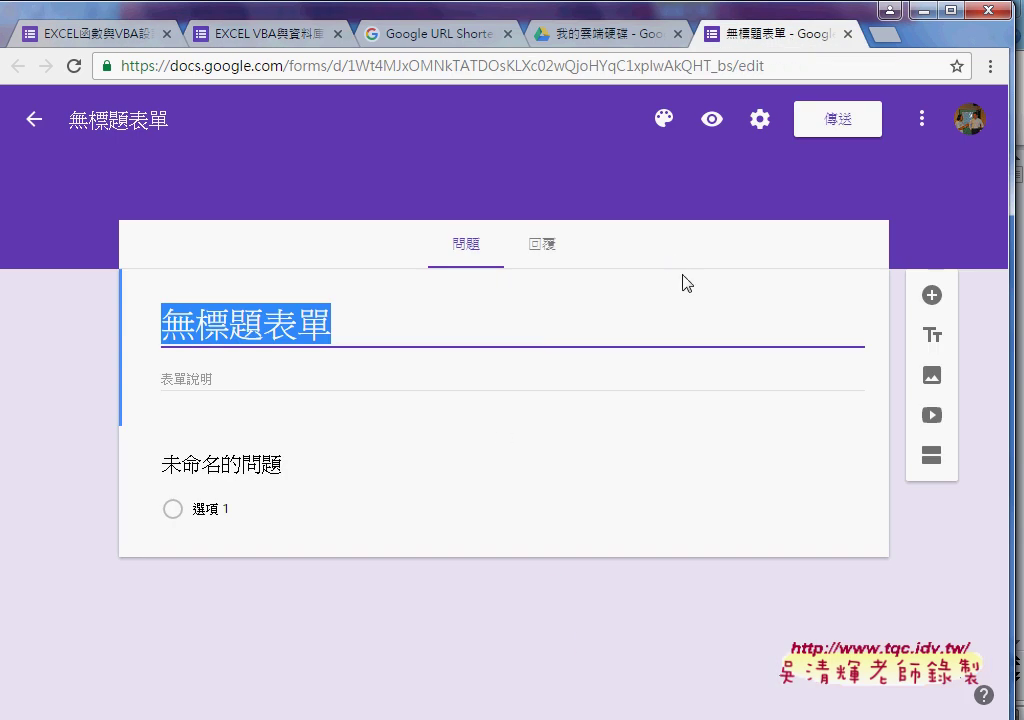
left_click(252, 36)
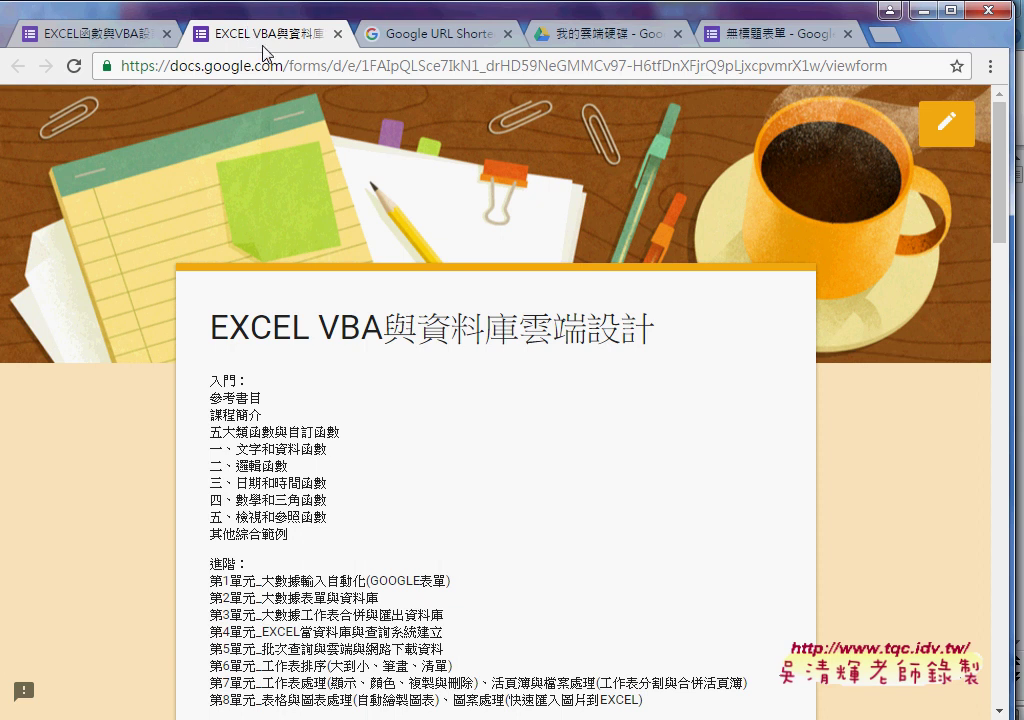
left_click(276, 70)
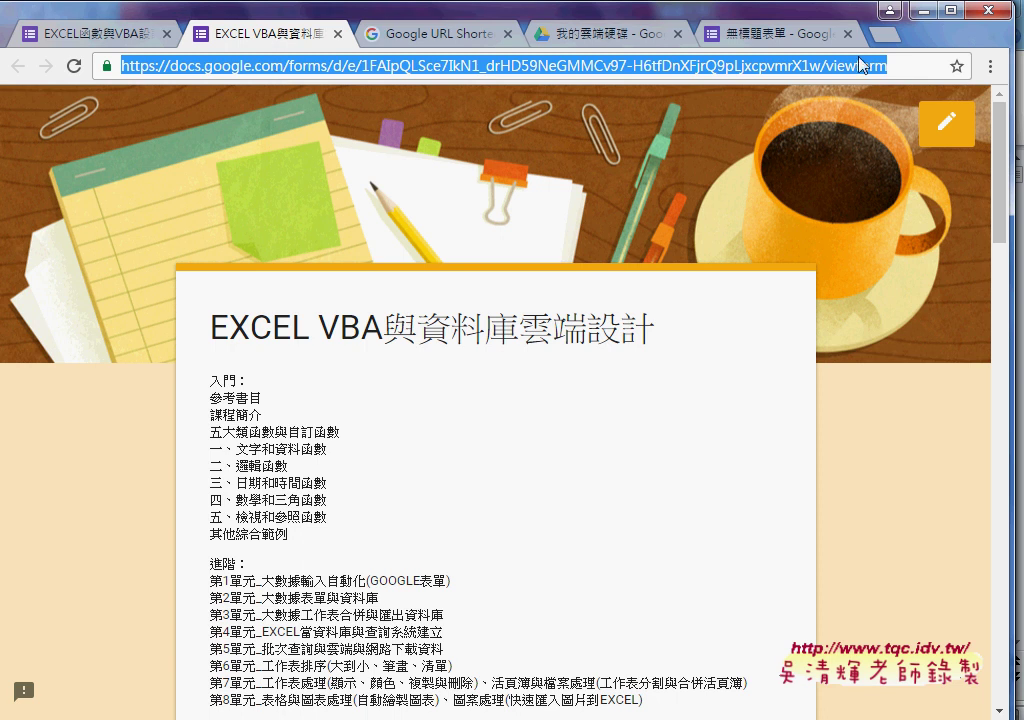
left_click(884, 34)
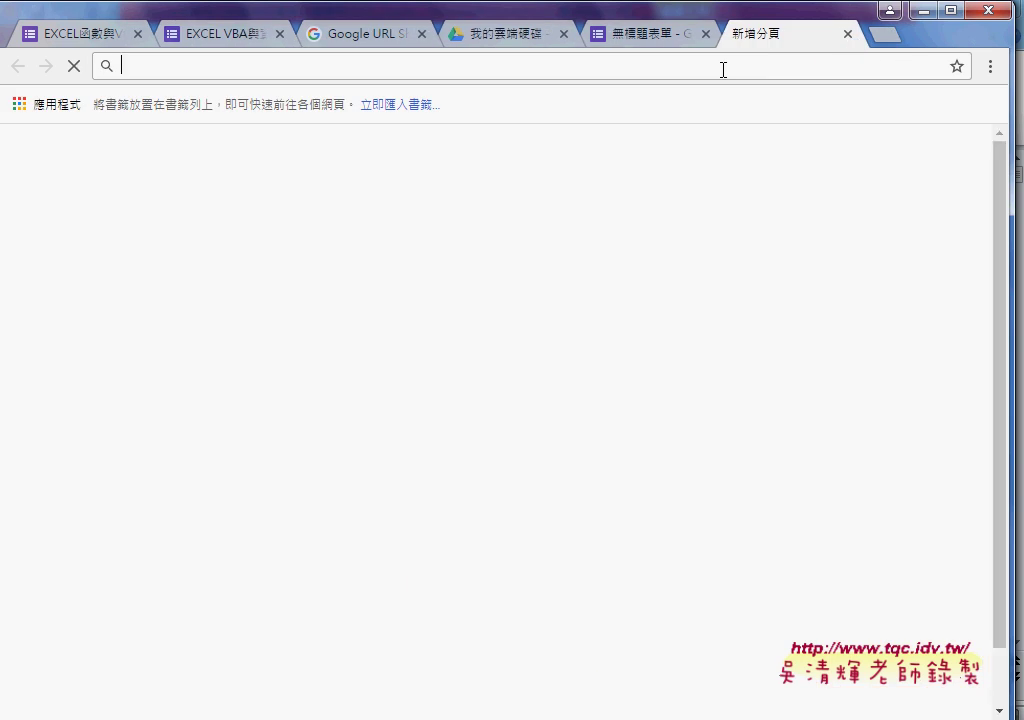
Load goo.gl in the new tab and copy the registration form's web address
type("g")
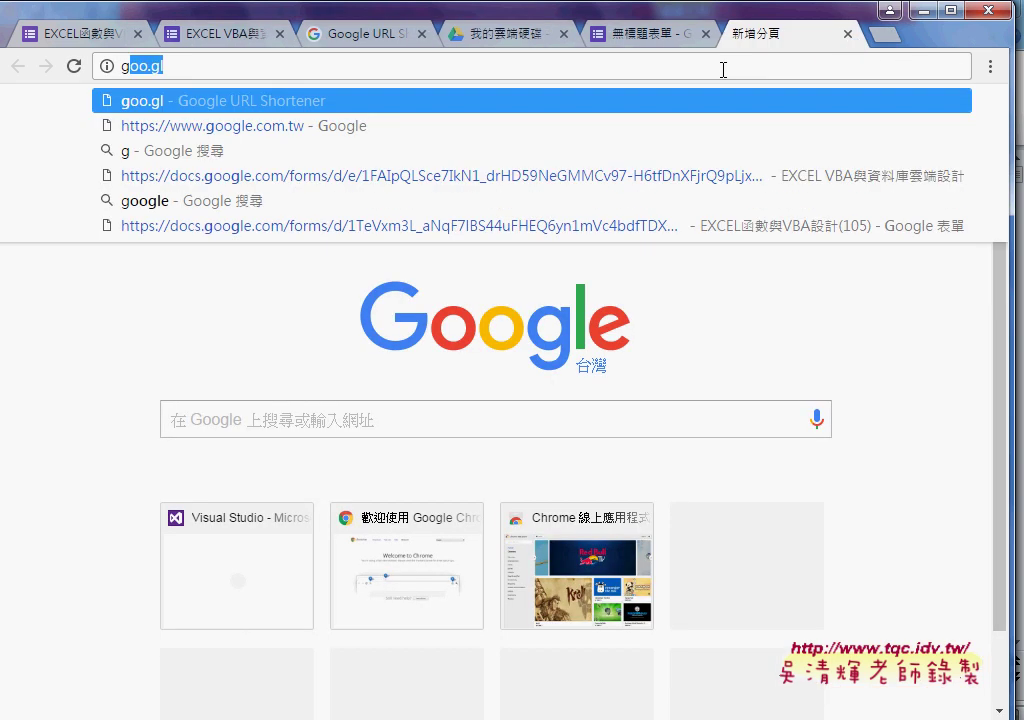
type("oo.gl")
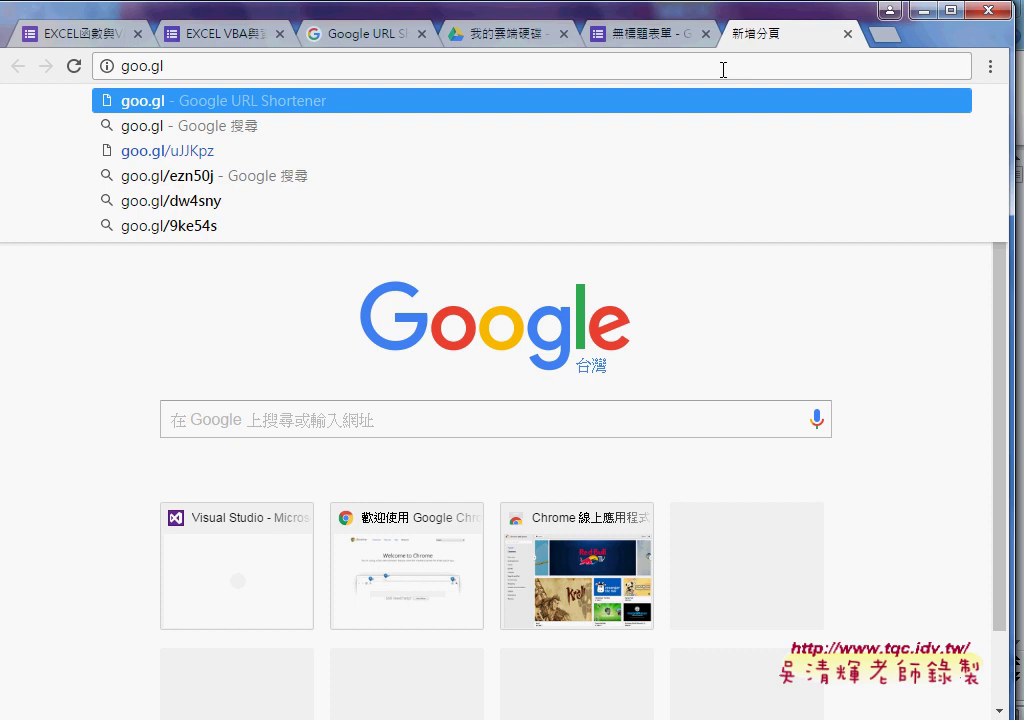
key("Return")
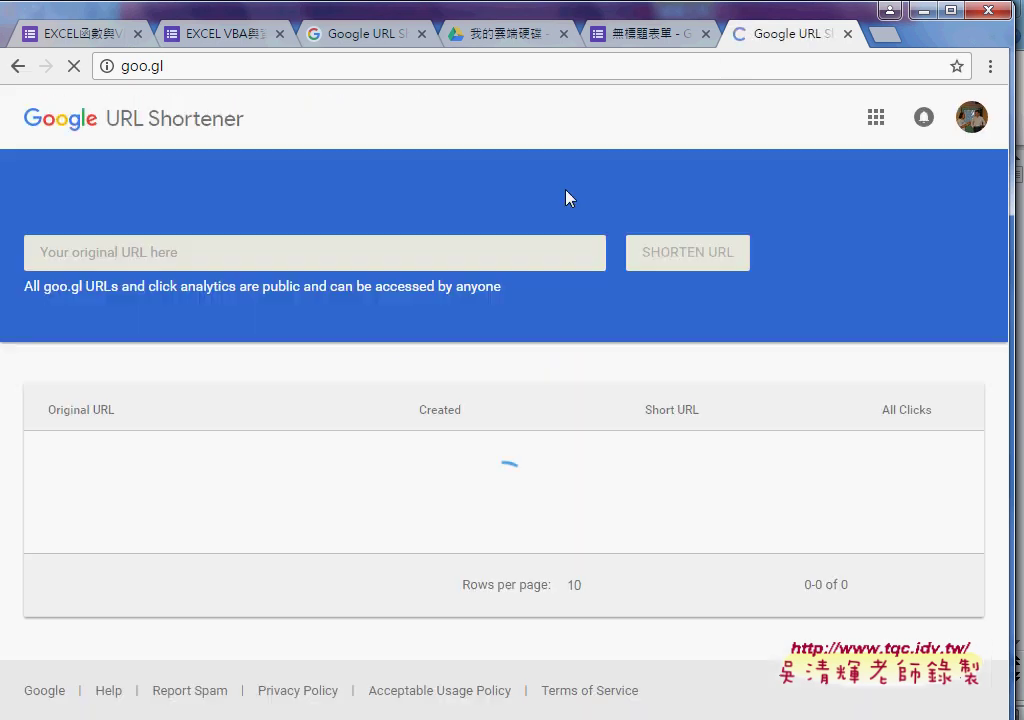
left_click(205, 34)
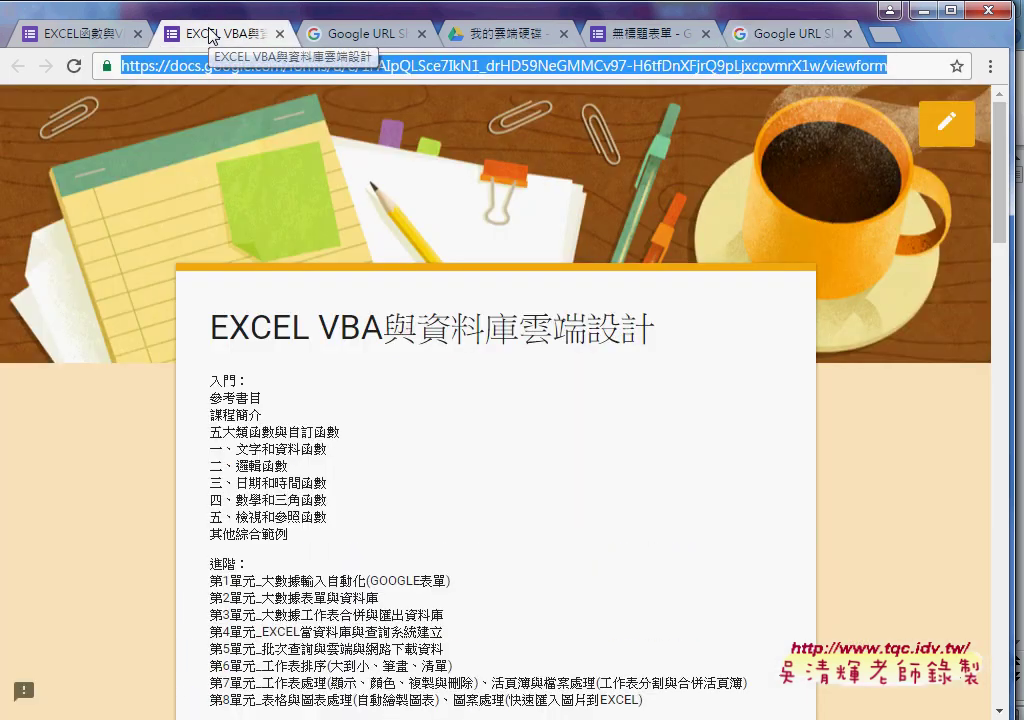
right_click(279, 77)
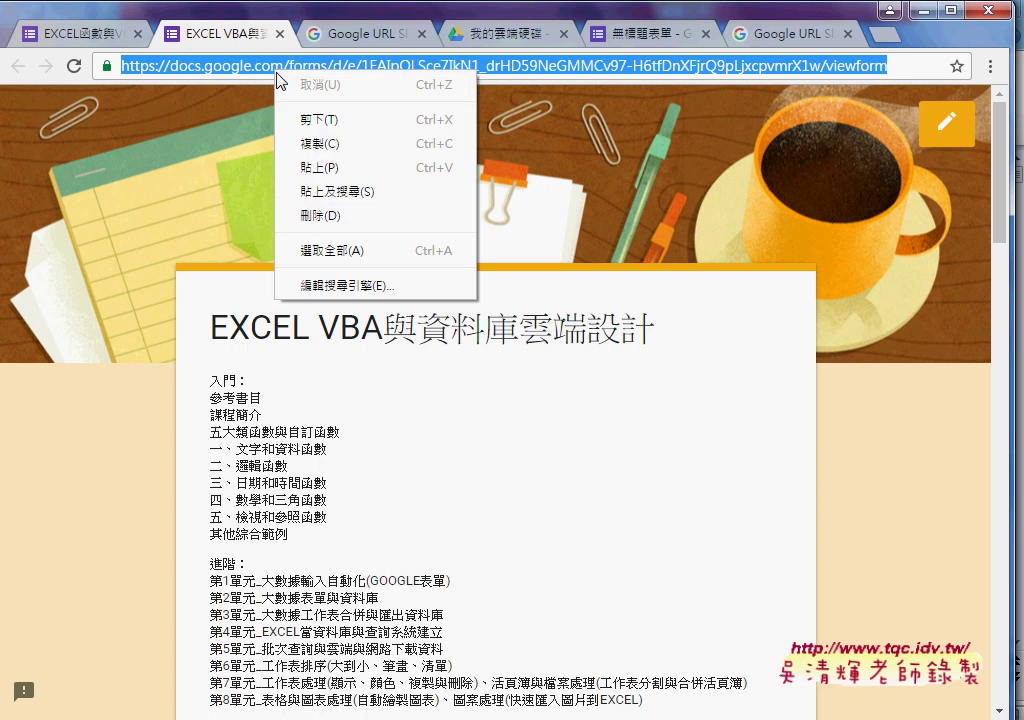
left_click(299, 142)
Paste the form address into goo.gl and shorten it to goo.gl/8XU01q
left_click(748, 37)
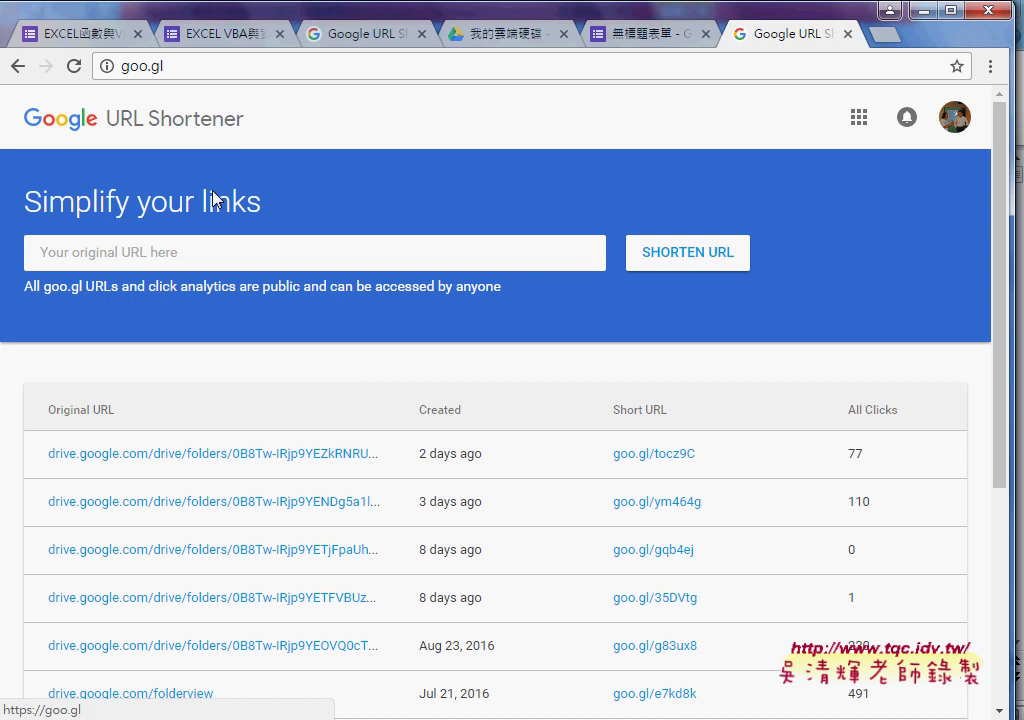
left_click(152, 262)
right_click(153, 266)
left_click(228, 387)
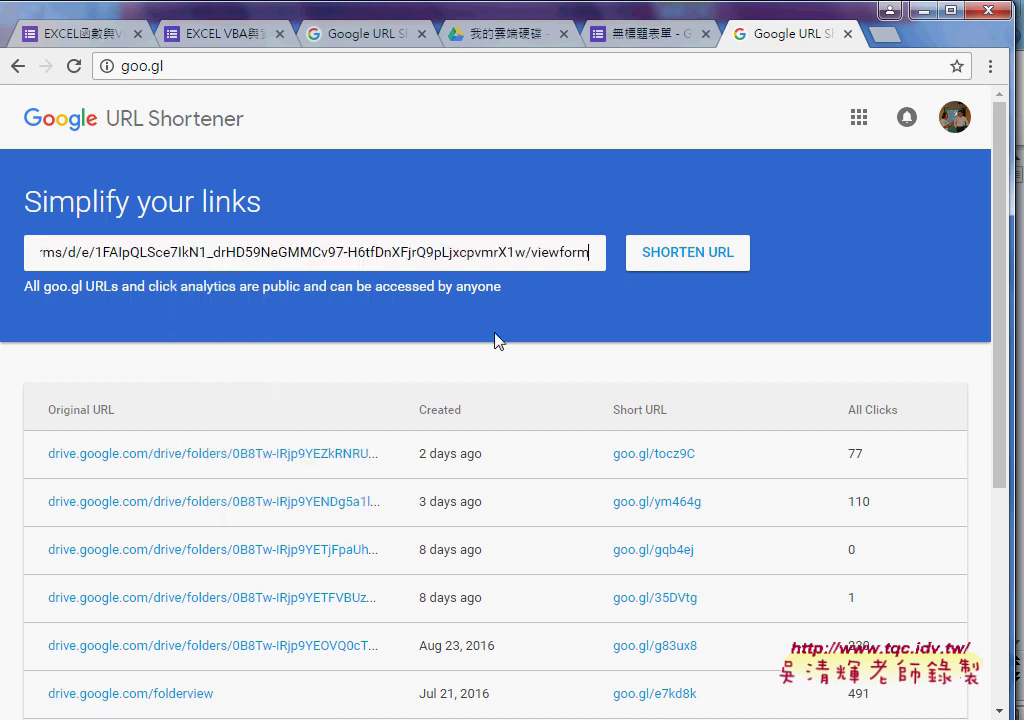
left_click(663, 262)
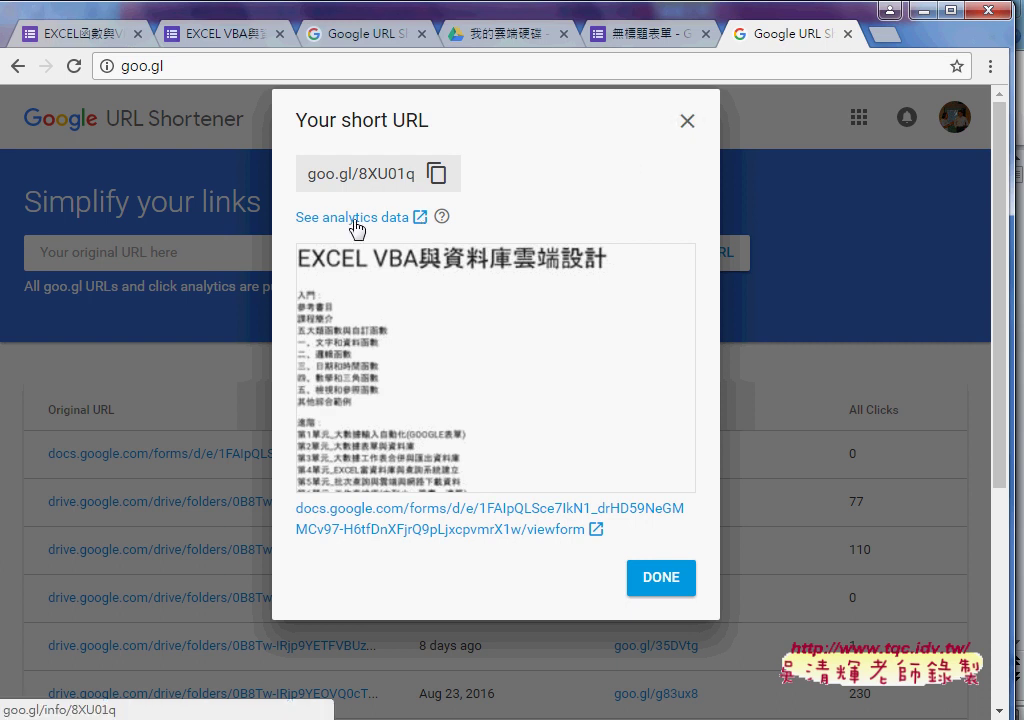
Check goo.gl/ym464g's click analytics for the past month and all time
left_click(686, 122)
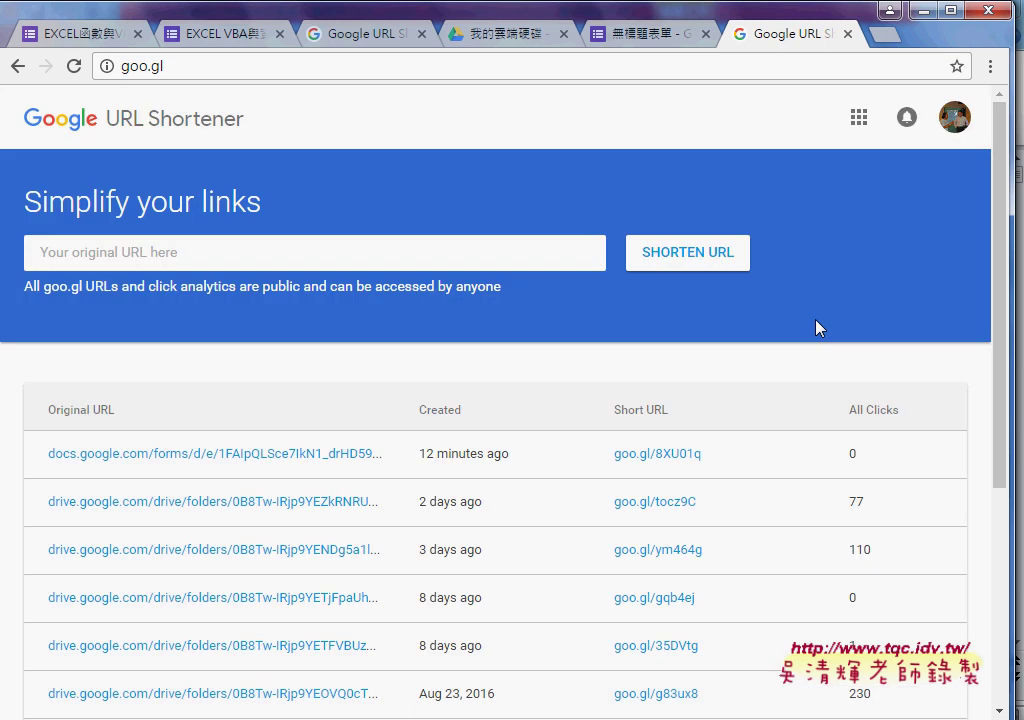
scroll(935, 459, "down", 2)
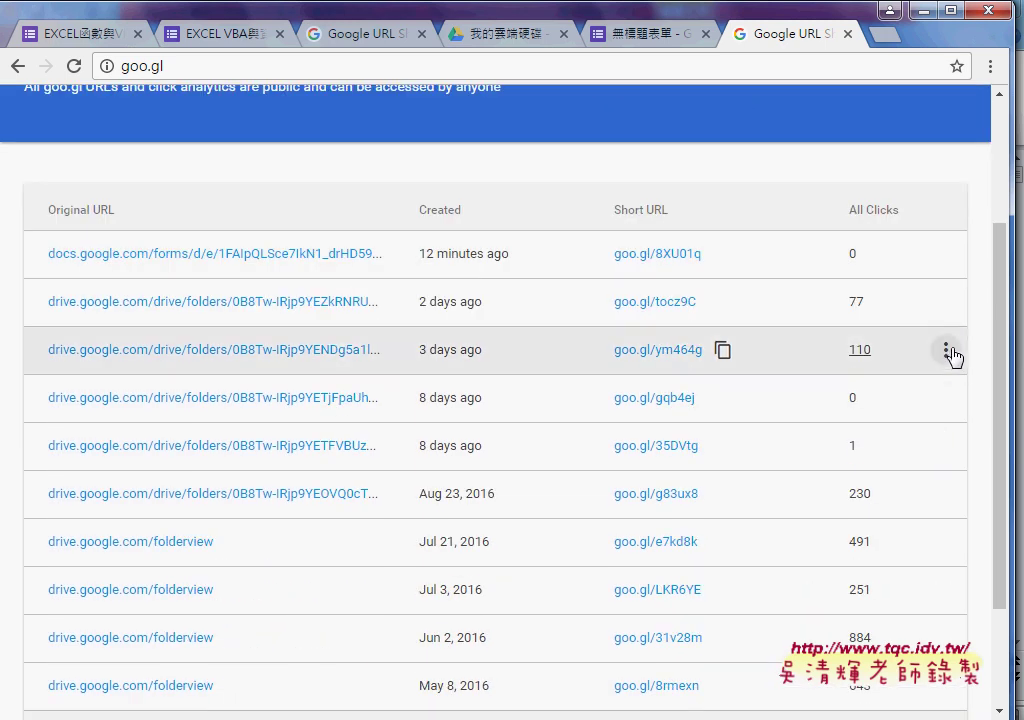
left_click(948, 355)
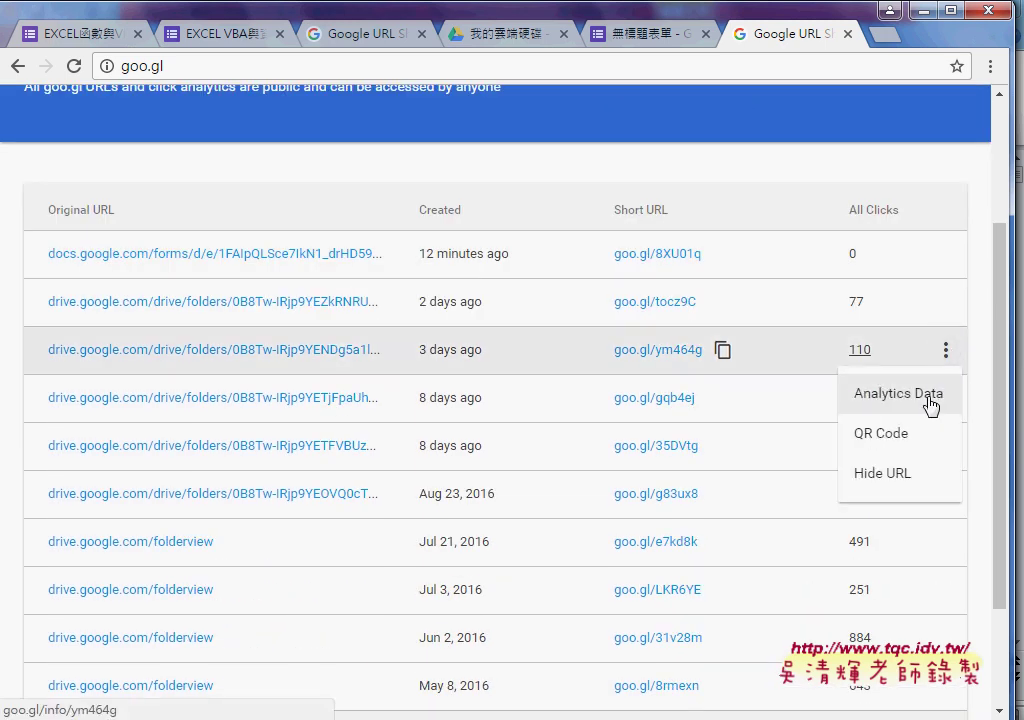
left_click(930, 403)
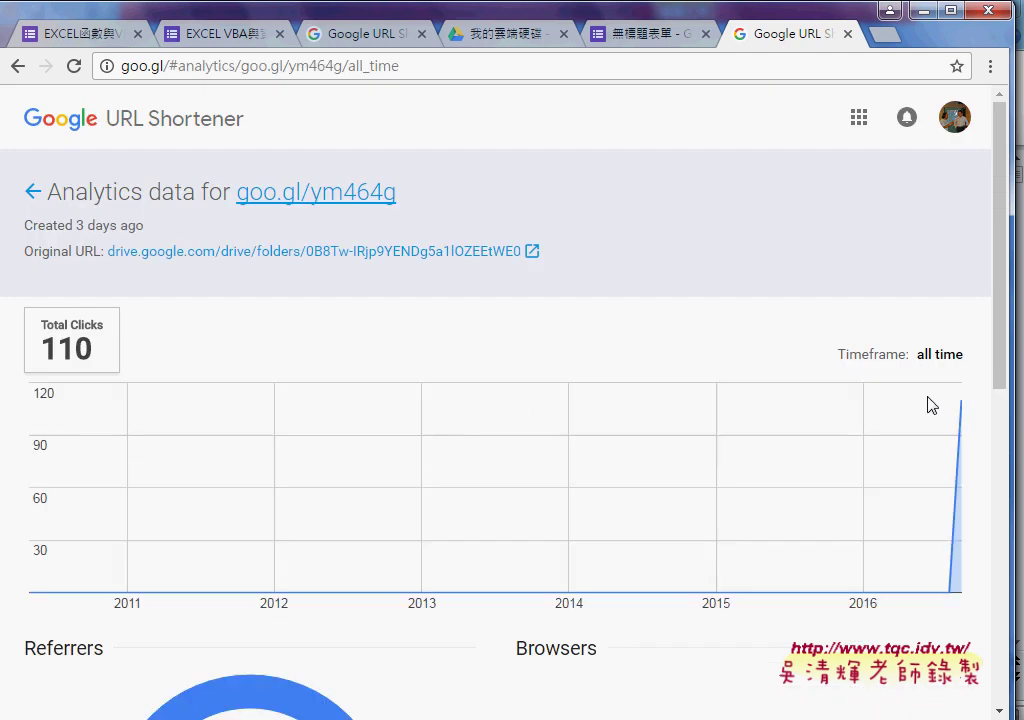
left_click(938, 358)
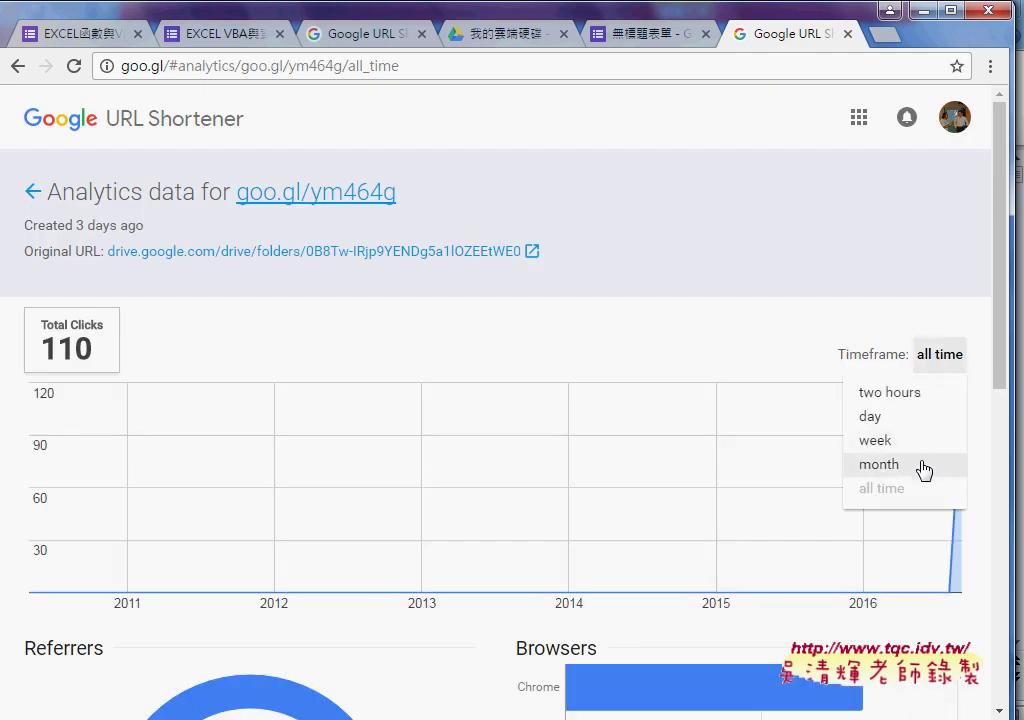
left_click(921, 466)
mouse_move(870, 421)
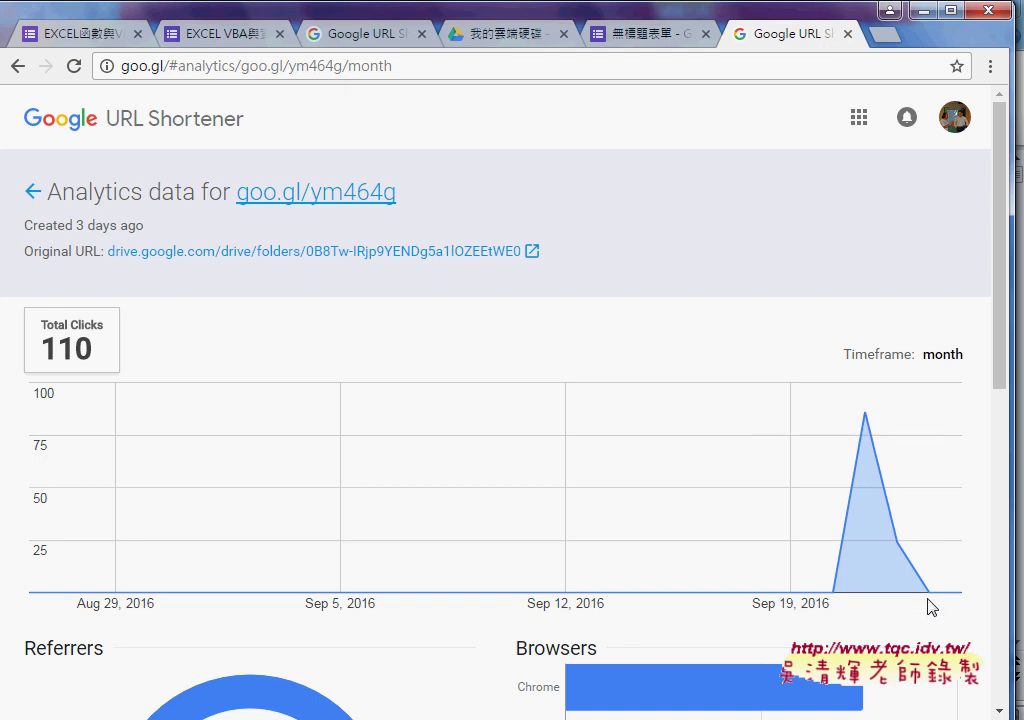
left_click(12, 66)
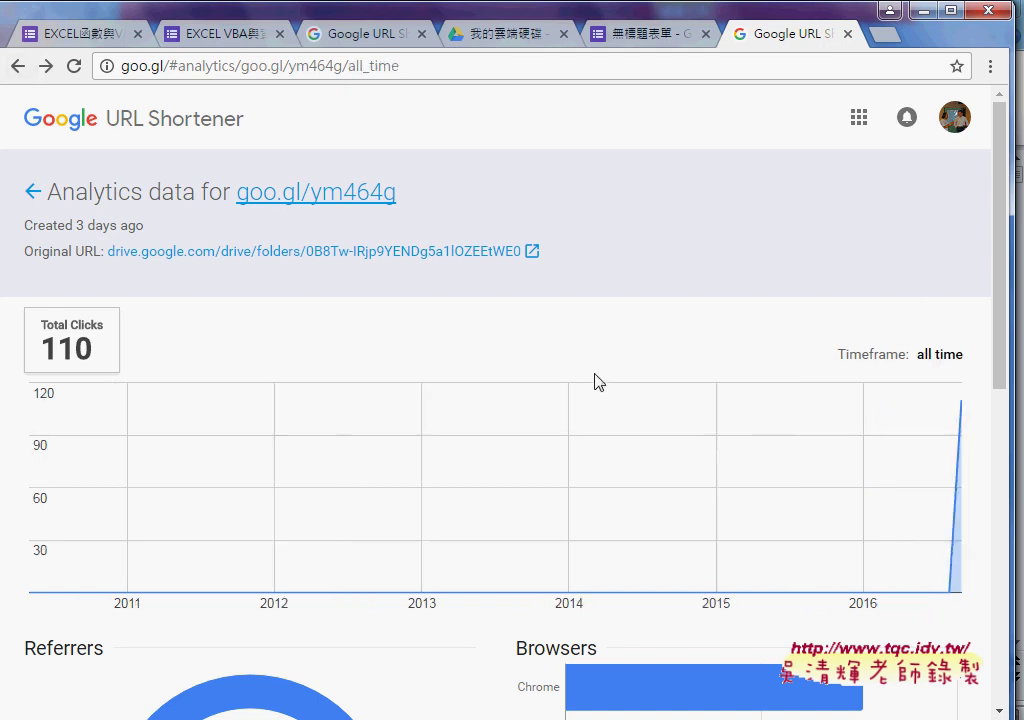
scroll(597, 380, "down", 3)
scroll(560, 376, "up", 3)
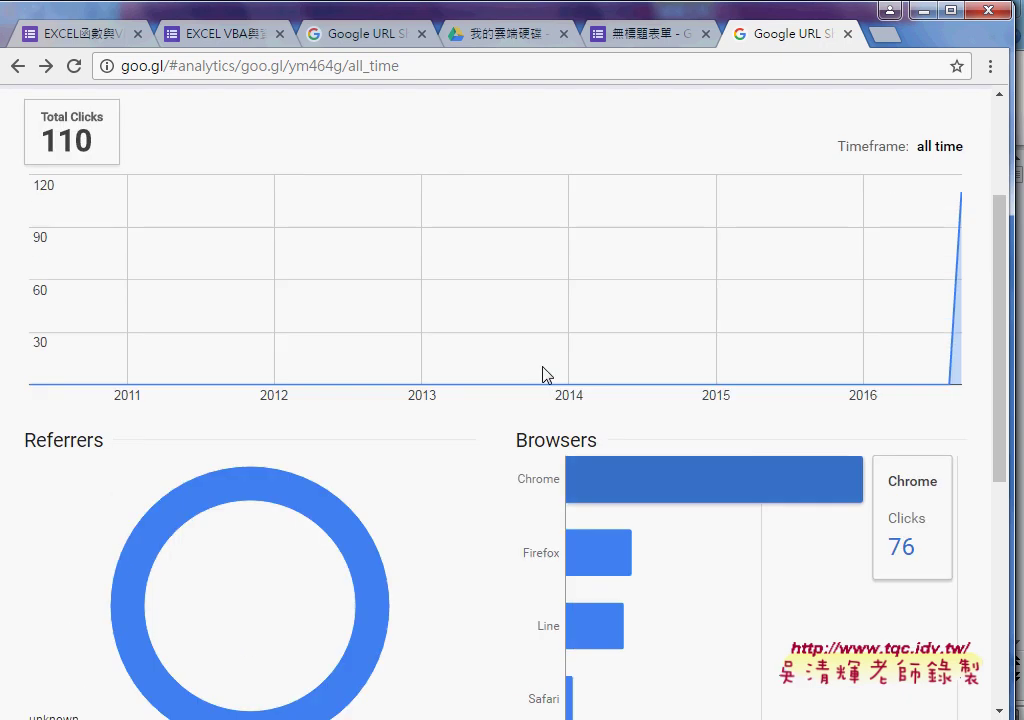
left_click(18, 66)
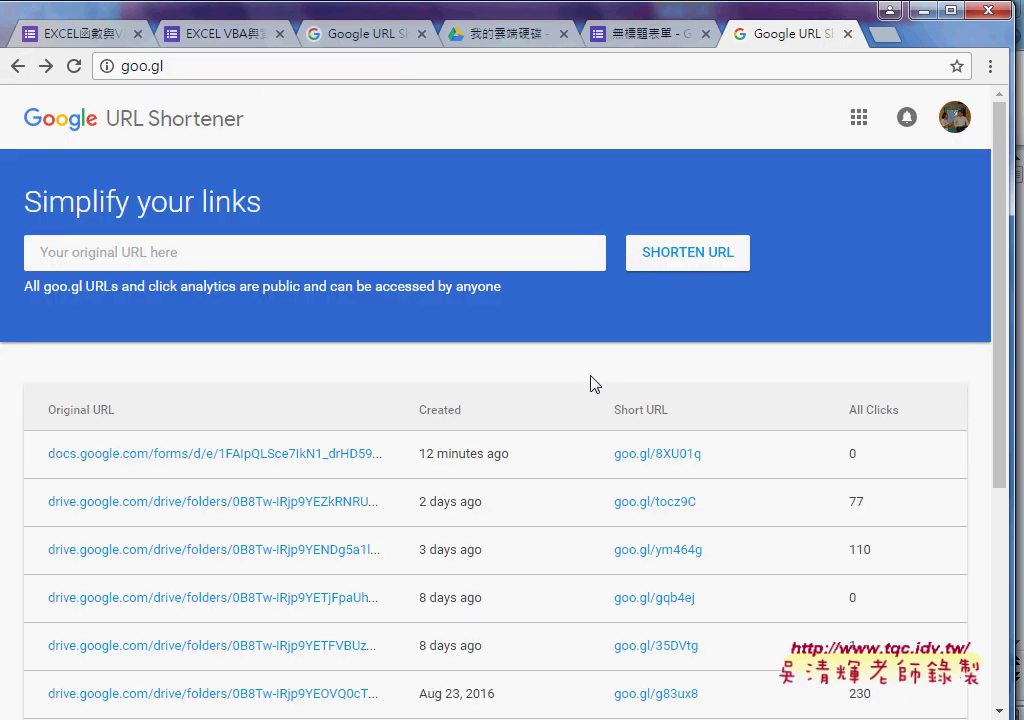
Check goo.gl/31v28m's click analytics by month, then all time showing 884 clicks
scroll(594, 384, "down", 4)
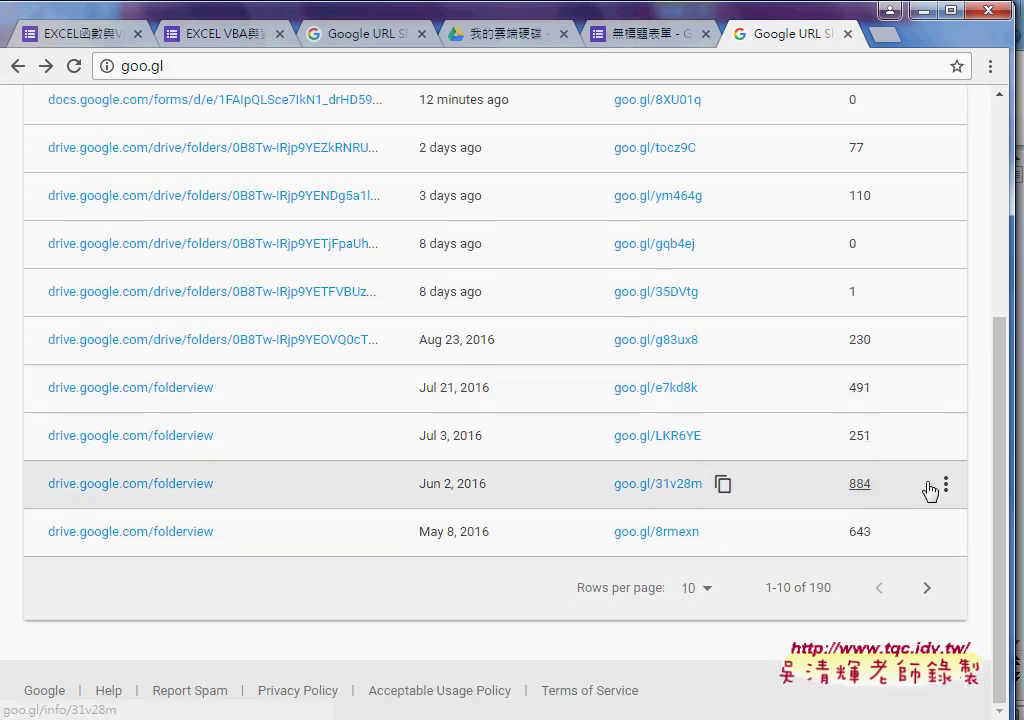
left_click(946, 485)
left_click(928, 531)
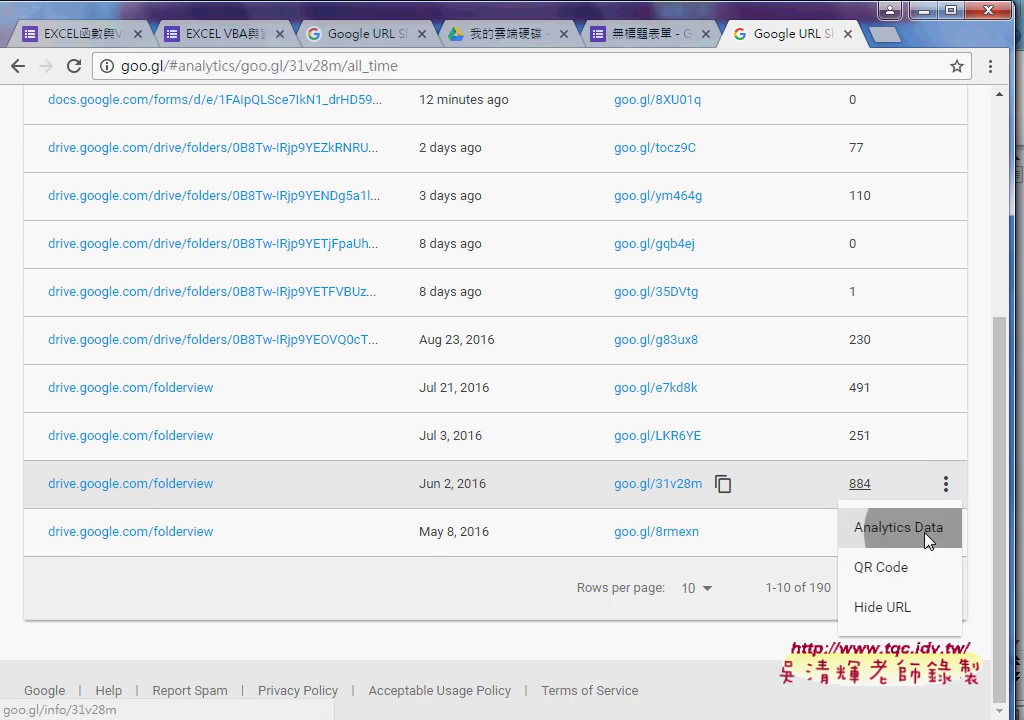
left_click(941, 358)
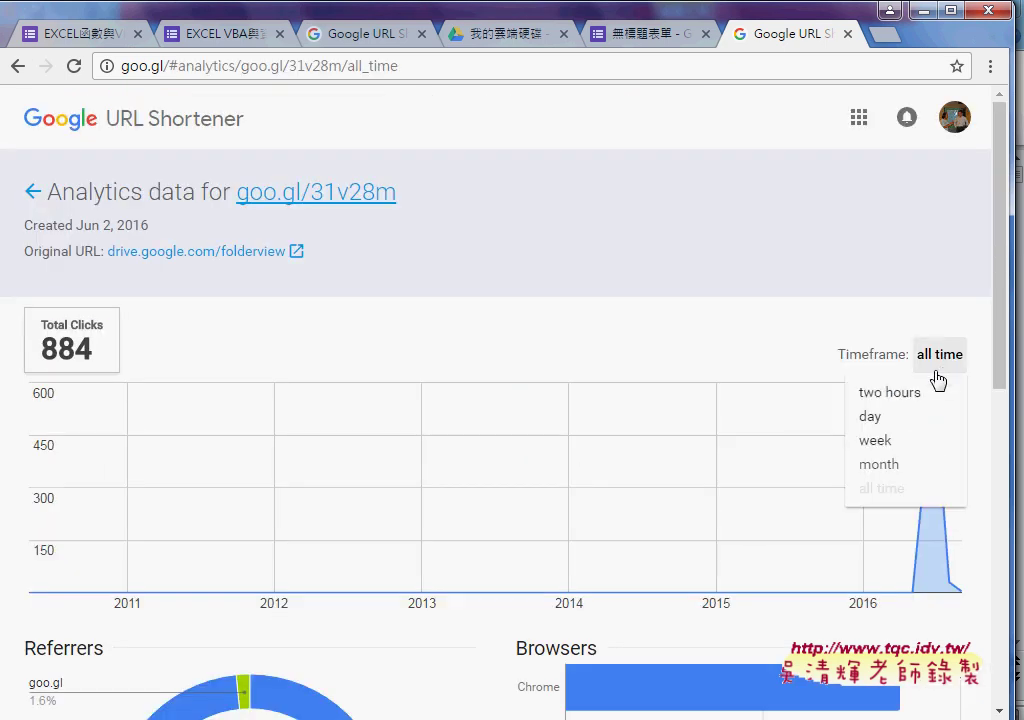
left_click(879, 464)
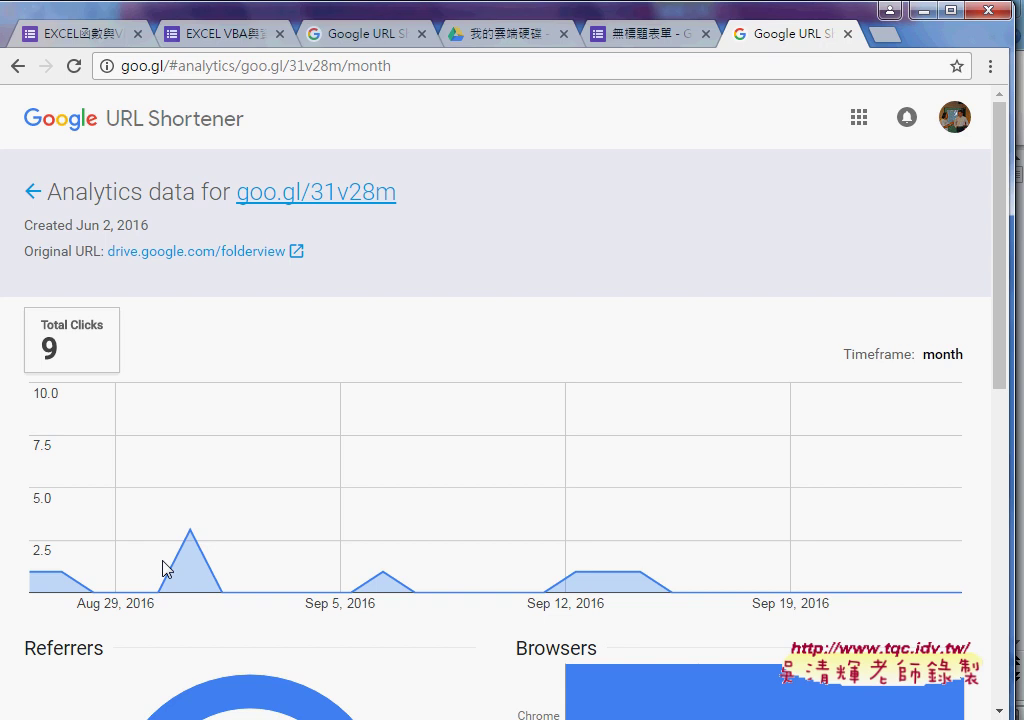
mouse_move(193, 537)
left_click(18, 66)
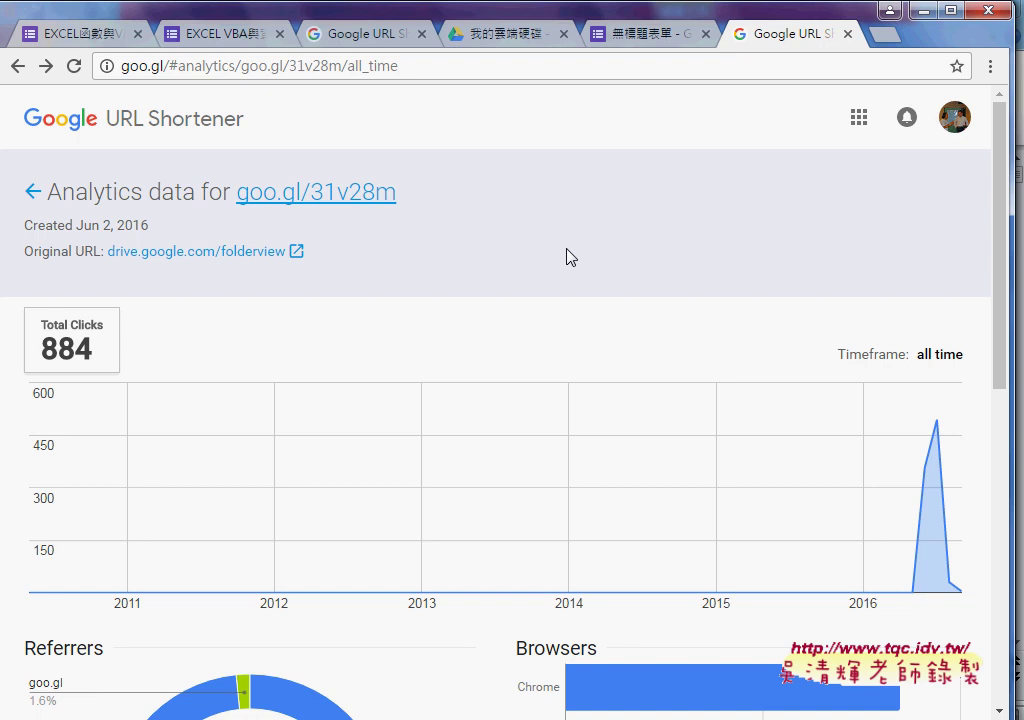
left_click(17, 66)
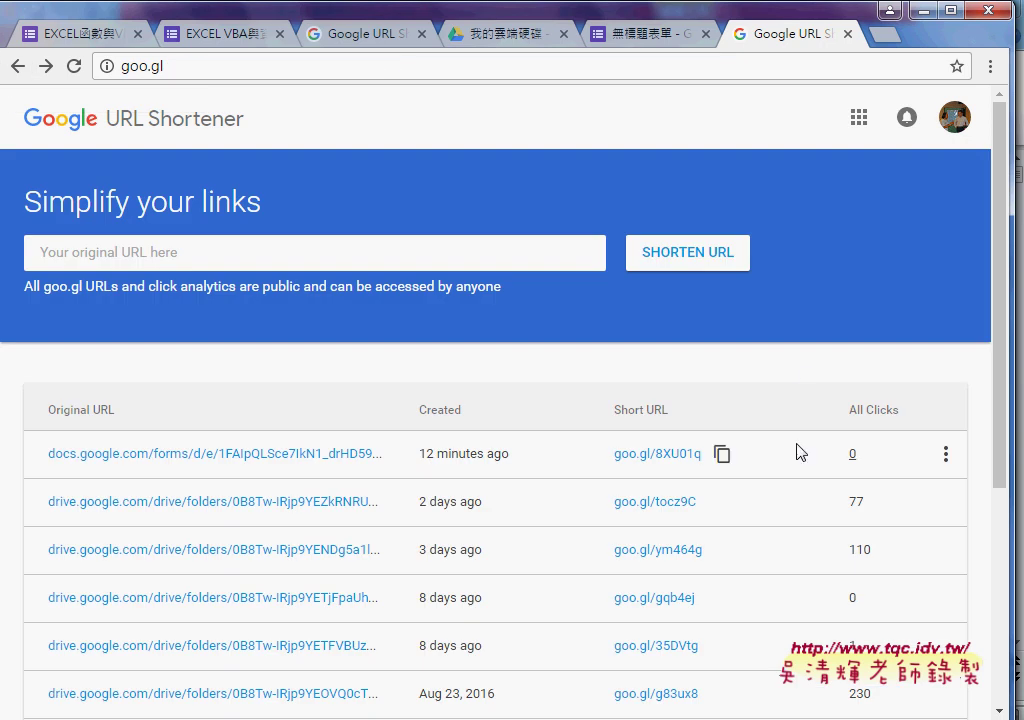
left_click(952, 459)
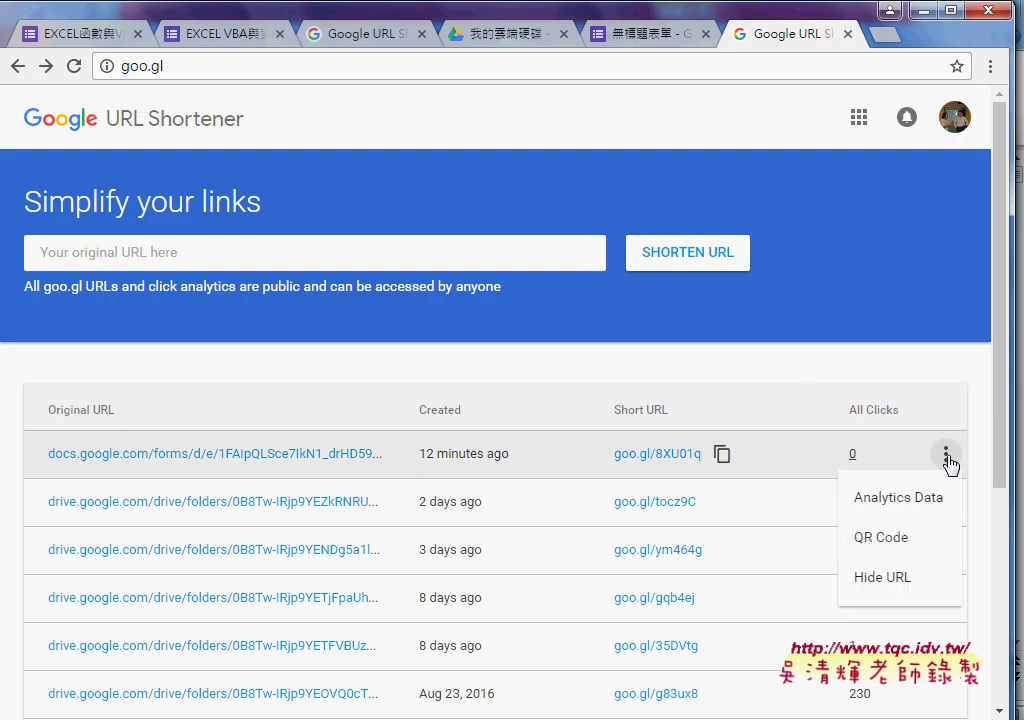
left_click(903, 546)
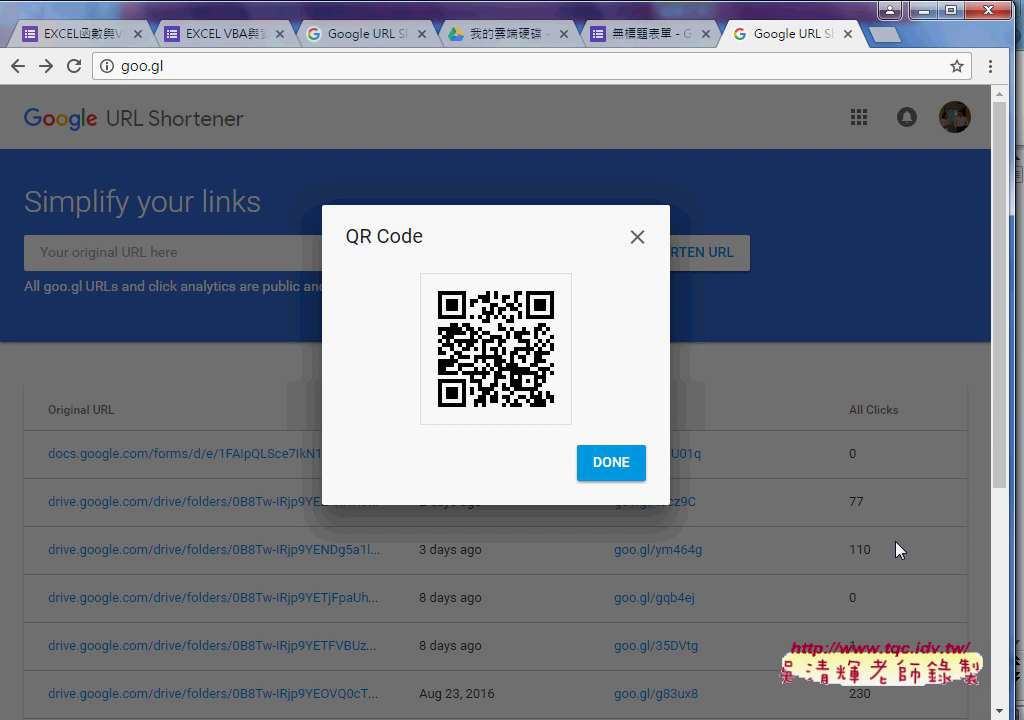
right_click(489, 366)
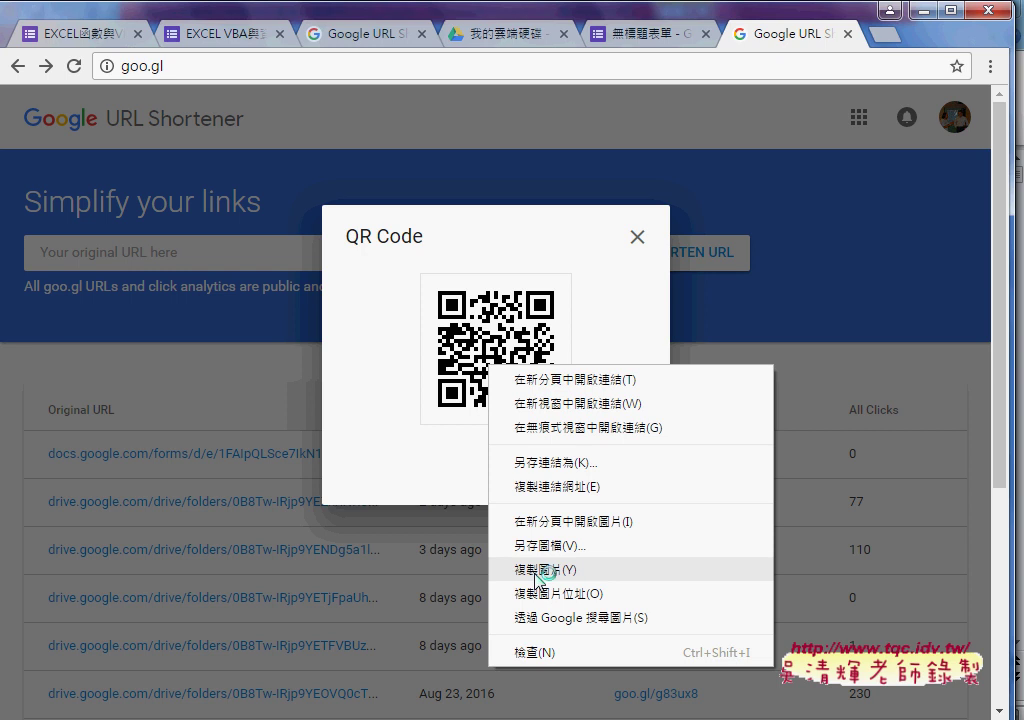
left_click(638, 240)
Close the QR code and browse the EXCEL函數與VBA設計(105) form's 19-response summary charts
left_click(638, 240)
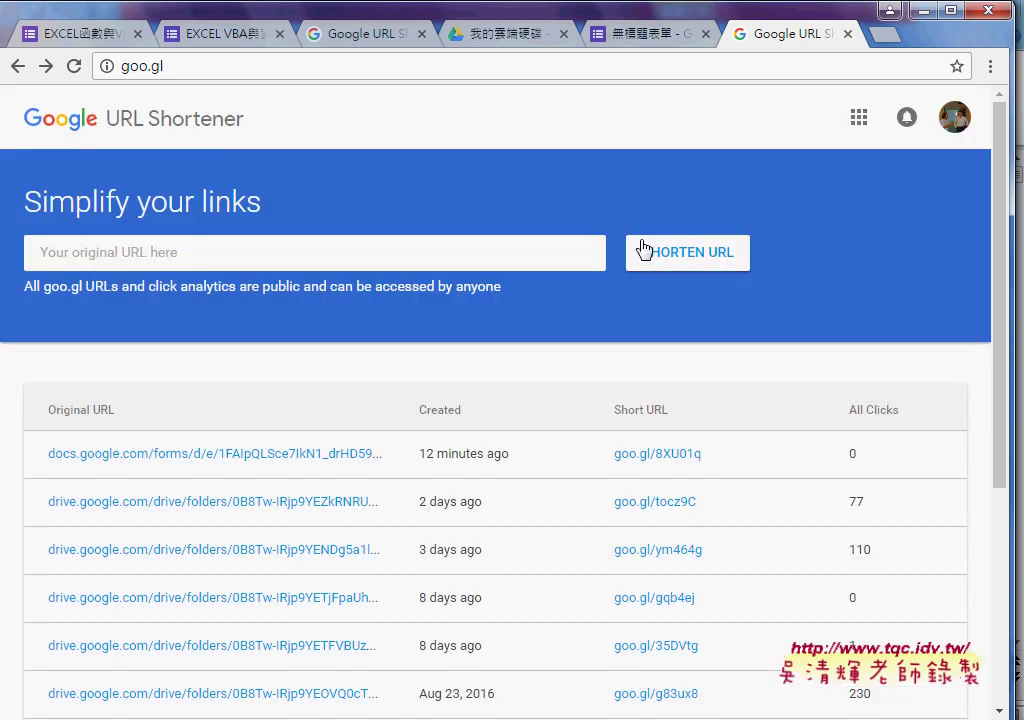
left_click(243, 38)
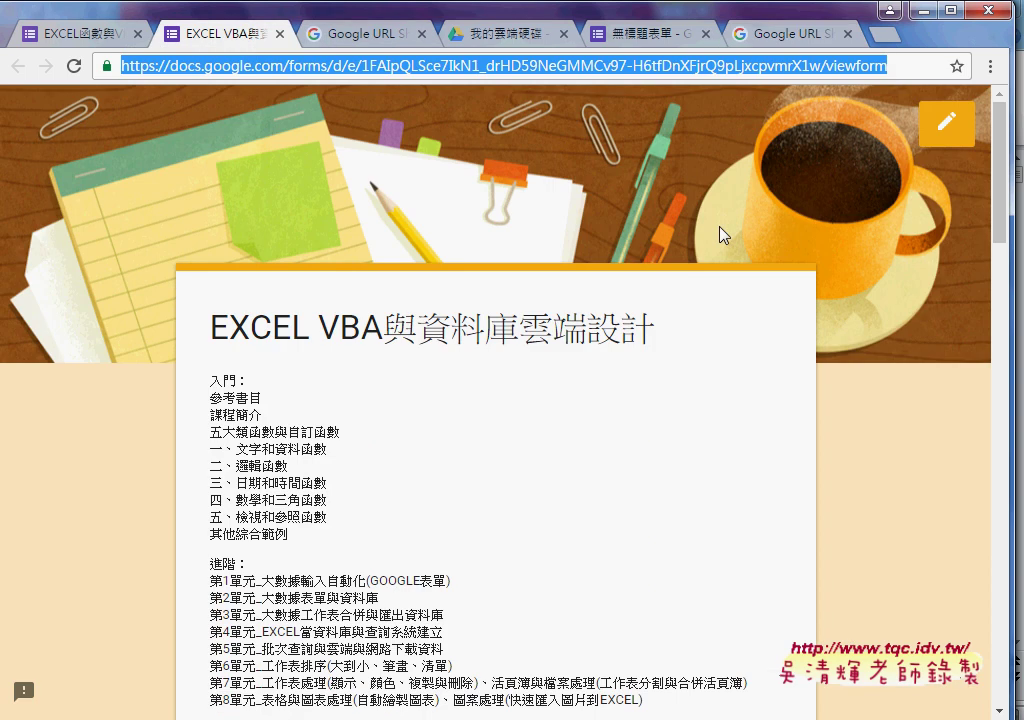
left_click(113, 40)
left_click(529, 255)
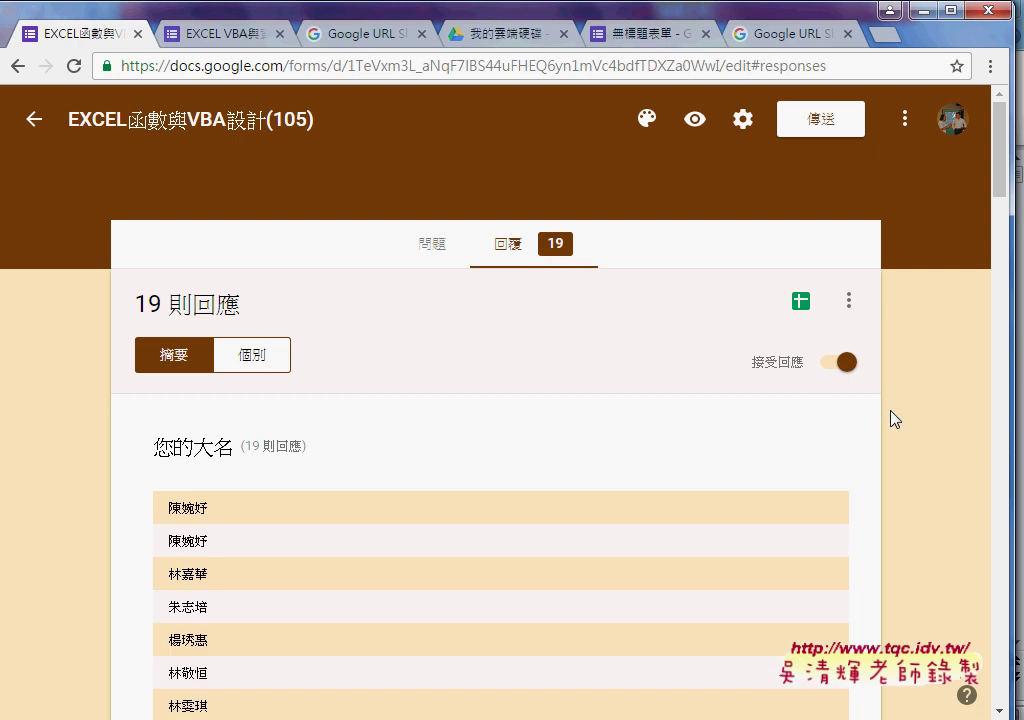
scroll(894, 419, "down", 3)
scroll(894, 419, "down", 3)
scroll(894, 419, "down", 5)
scroll(894, 419, "down", 4)
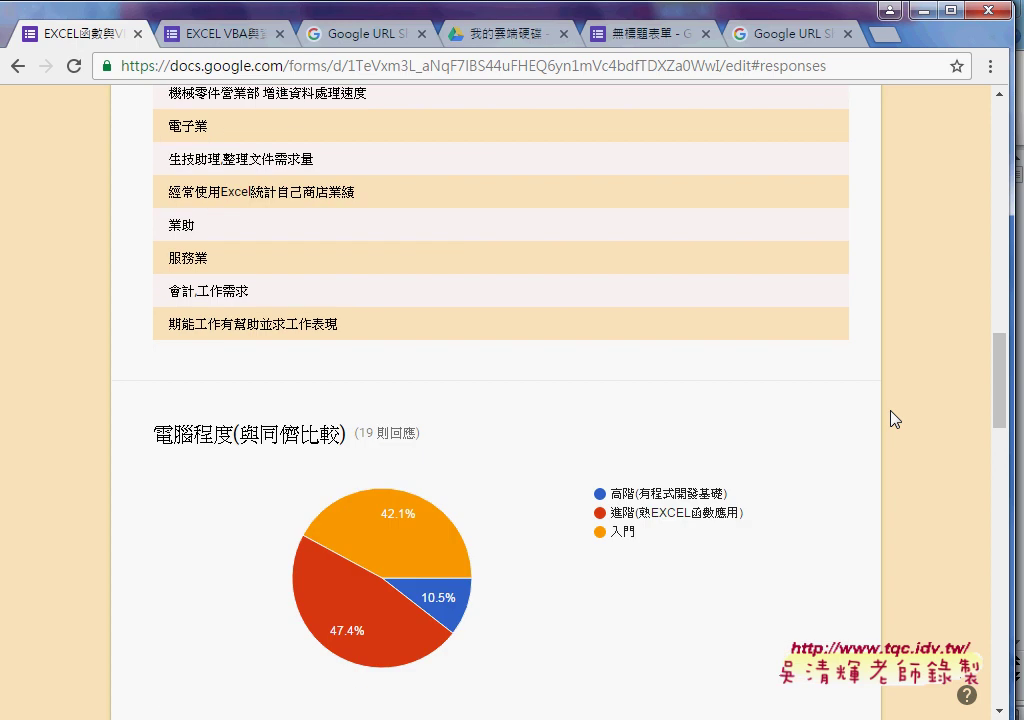
scroll(894, 419, "down", 5)
scroll(894, 419, "up", 2)
scroll(894, 419, "up", 1)
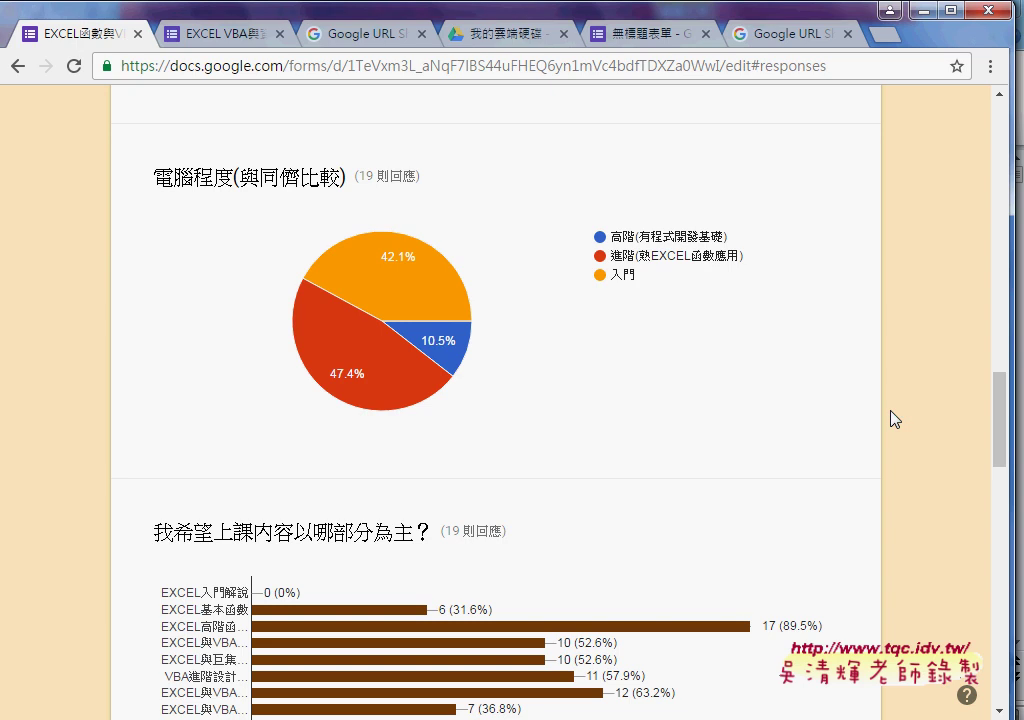
scroll(880, 427, "down", 3)
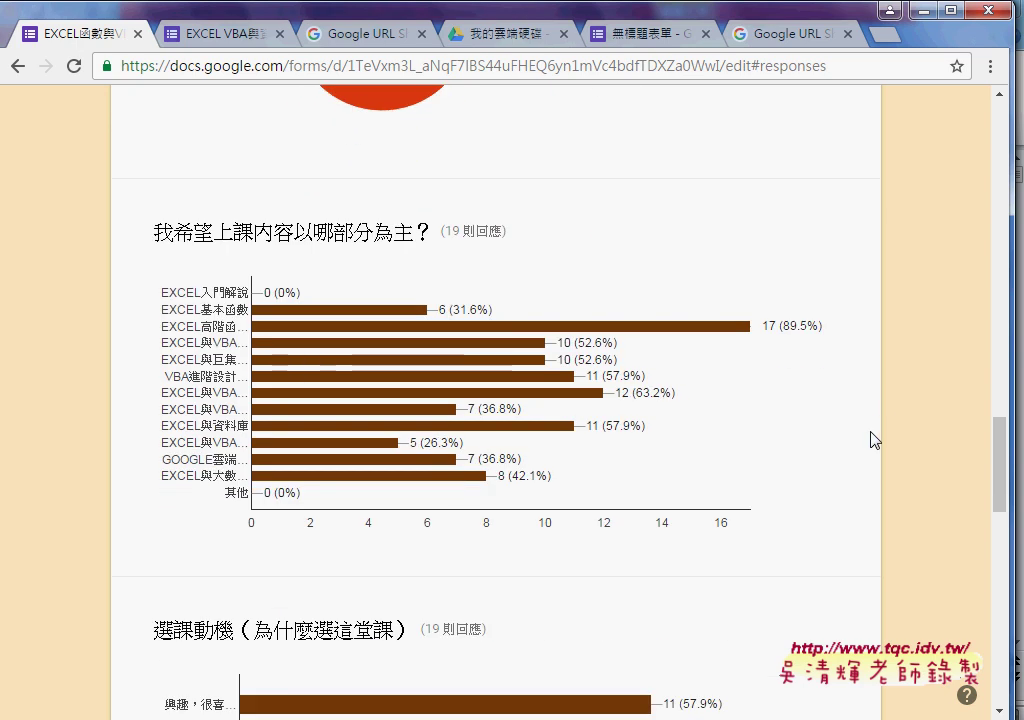
scroll(875, 440, "down", 1)
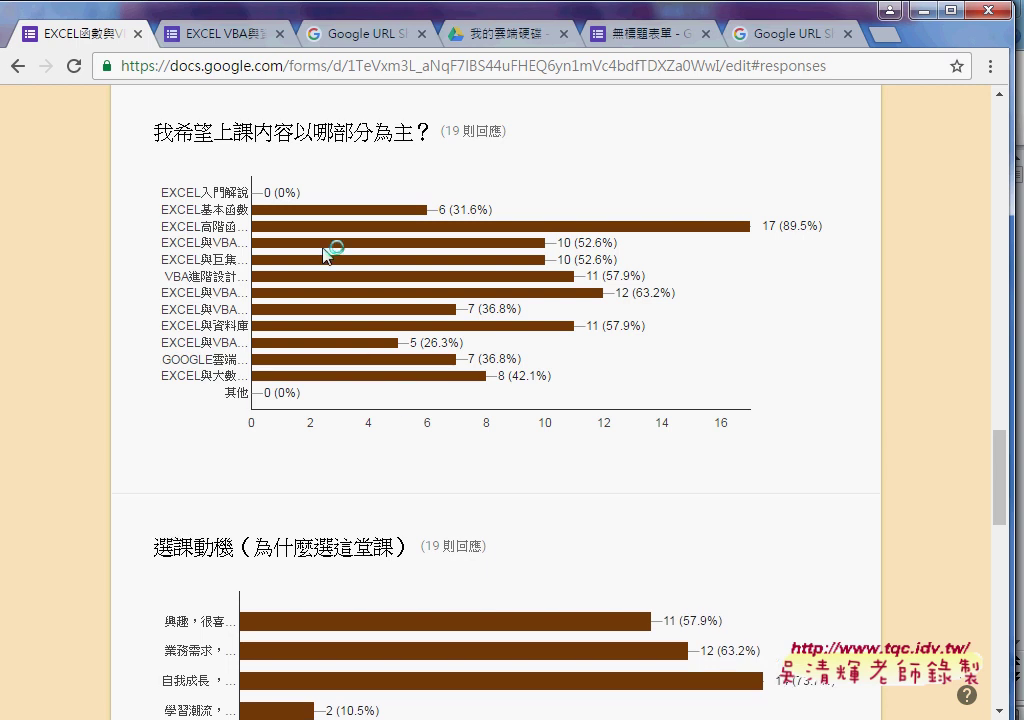
mouse_move(276, 233)
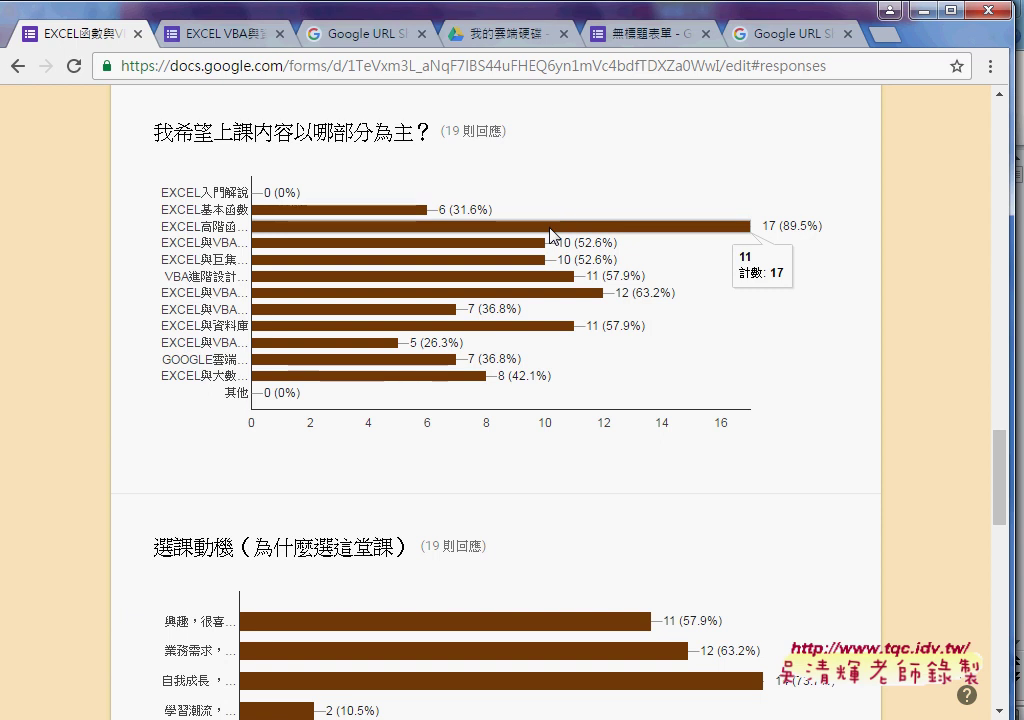
left_click(551, 231)
left_click(551, 231)
left_click(551, 234)
left_click(551, 234)
mouse_move(591, 297)
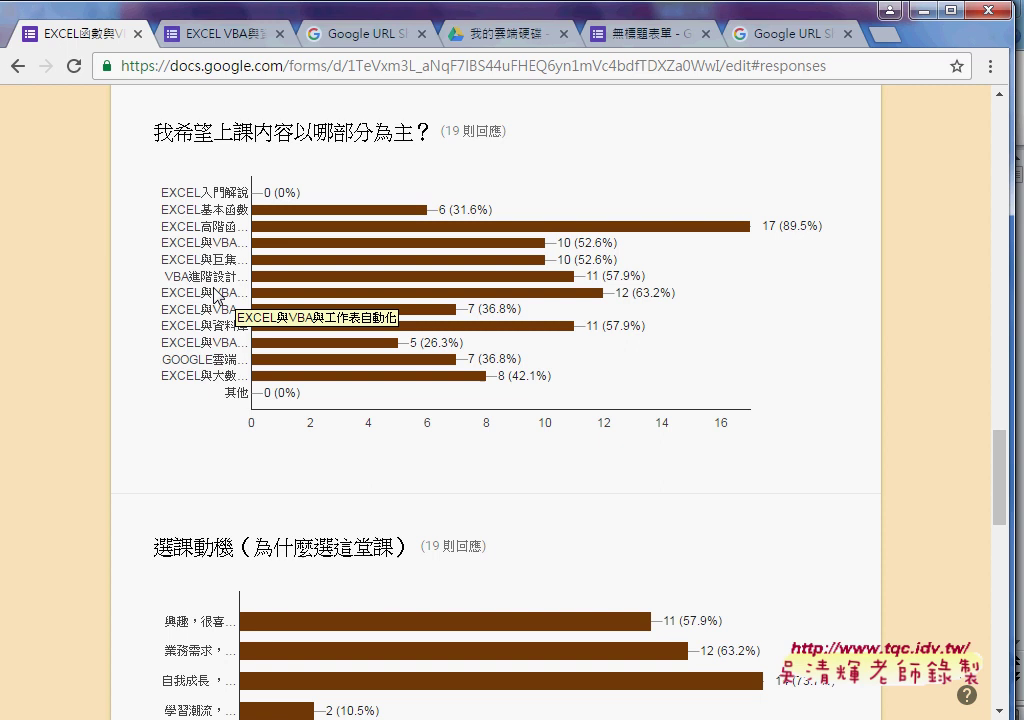
left_click(218, 295)
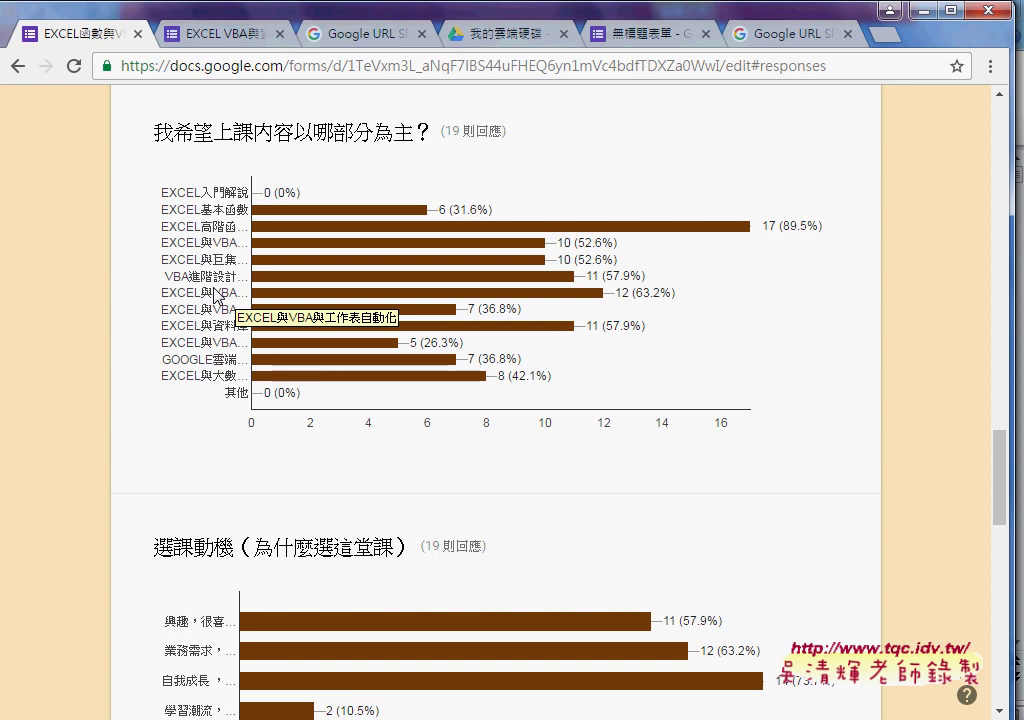
mouse_move(472, 331)
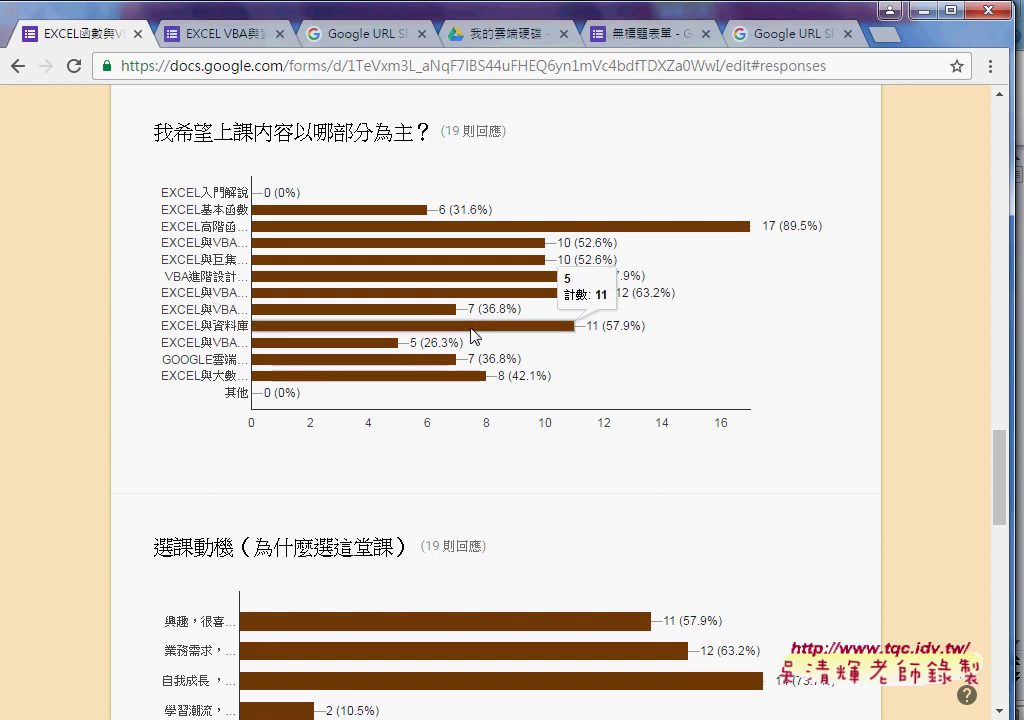
mouse_move(309, 318)
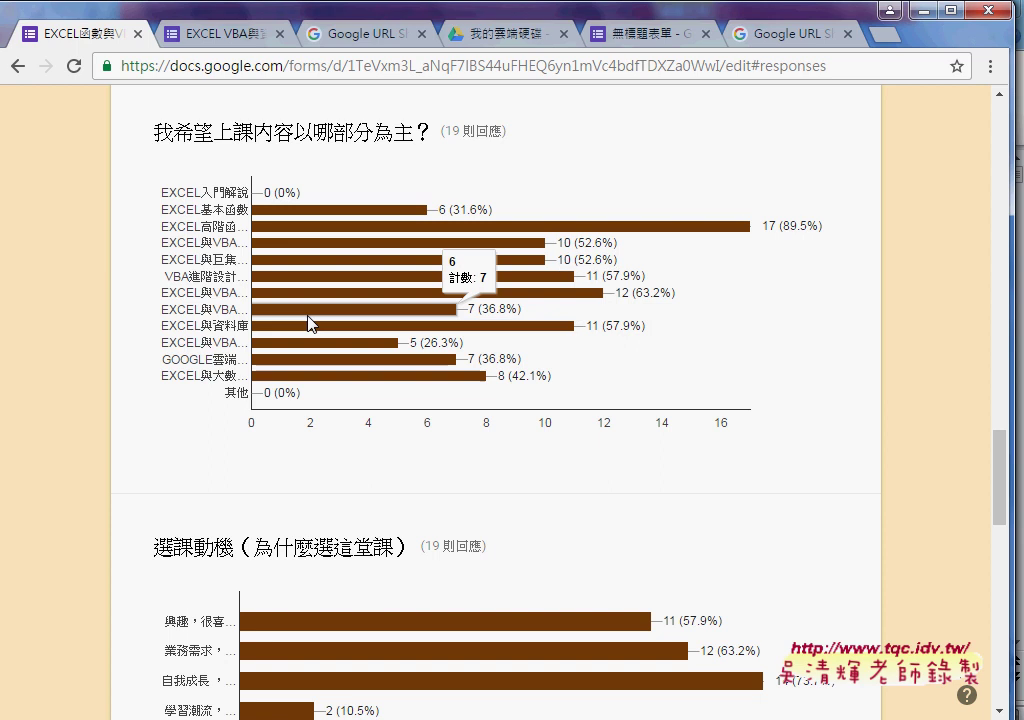
mouse_move(259, 330)
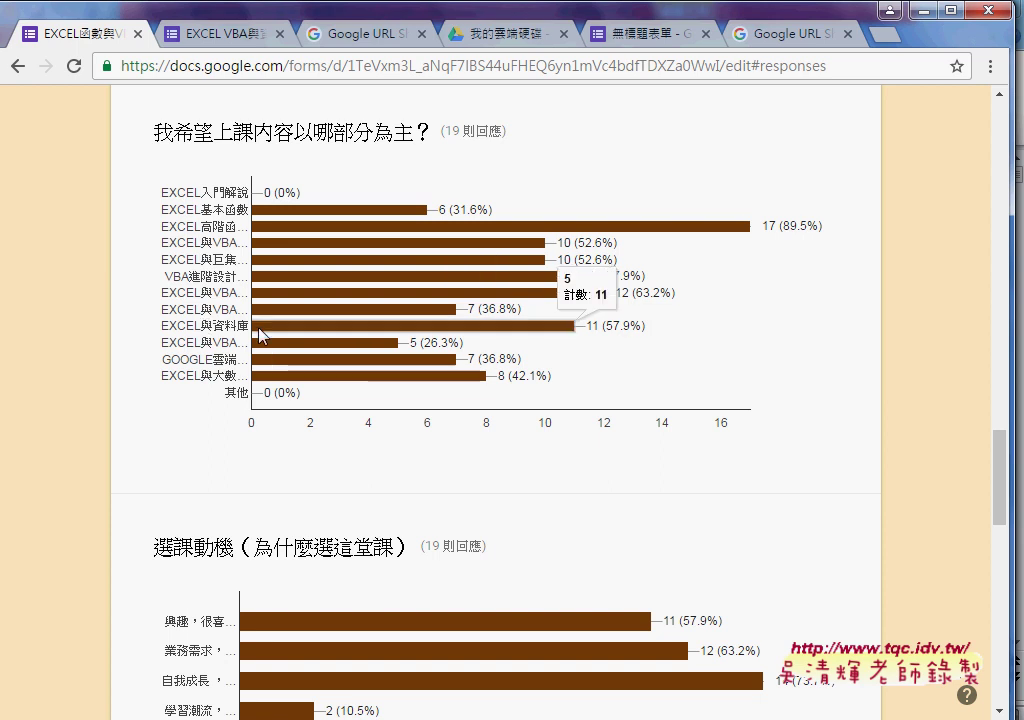
mouse_move(304, 238)
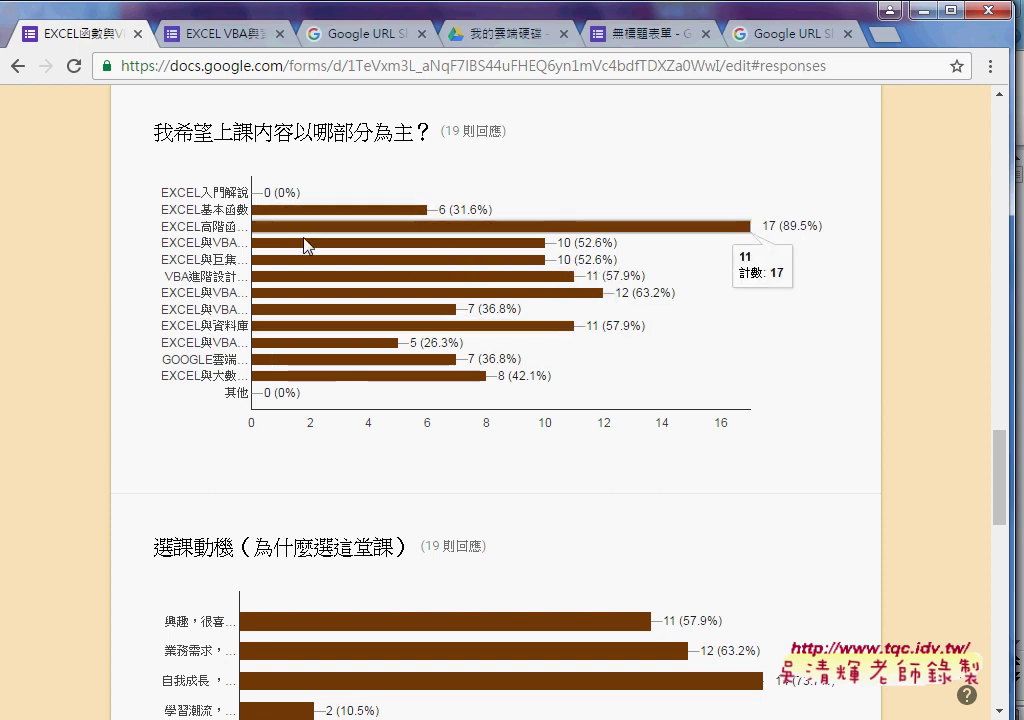
scroll(799, 436, "down", 2)
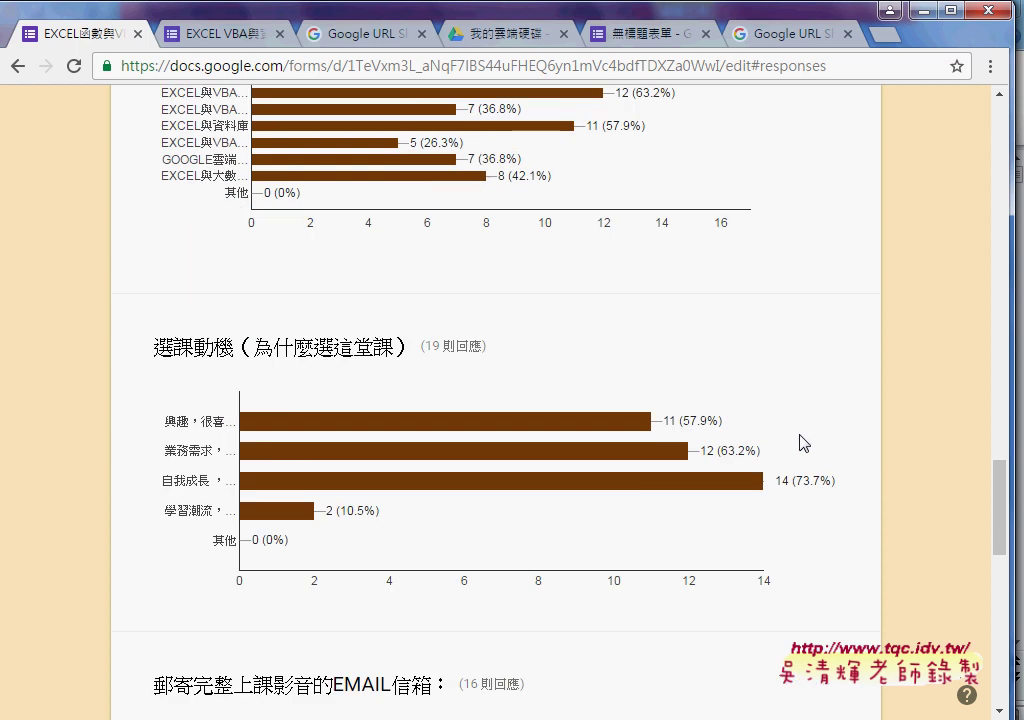
scroll(830, 455, "down", 1)
mouse_move(560, 392)
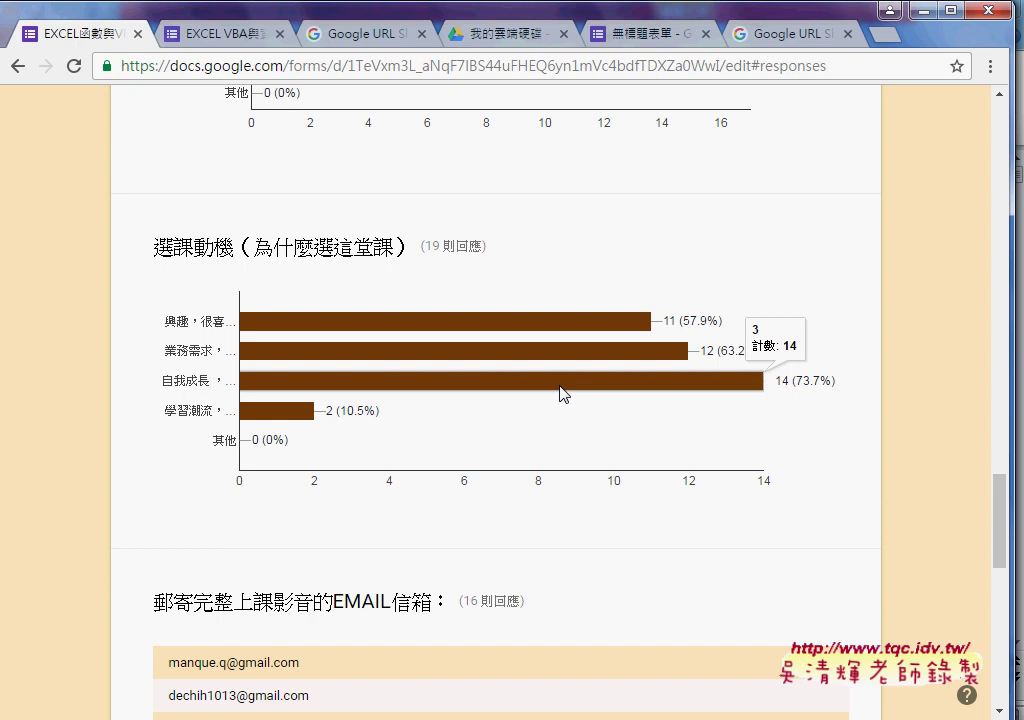
mouse_move(434, 352)
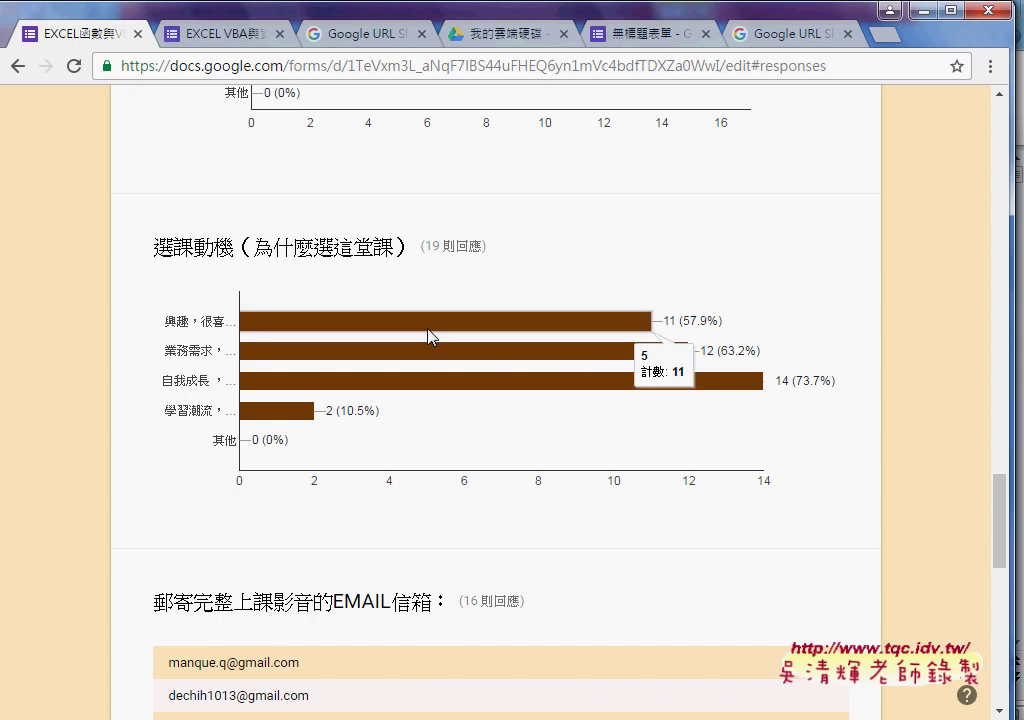
scroll(66, 457, "down", 9)
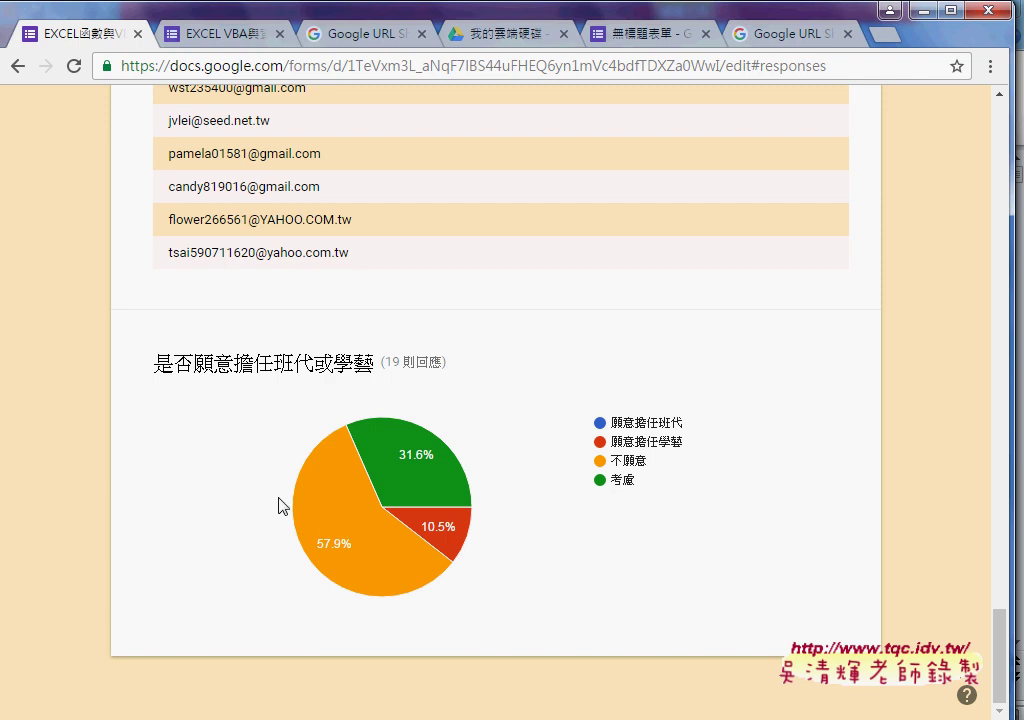
mouse_move(455, 526)
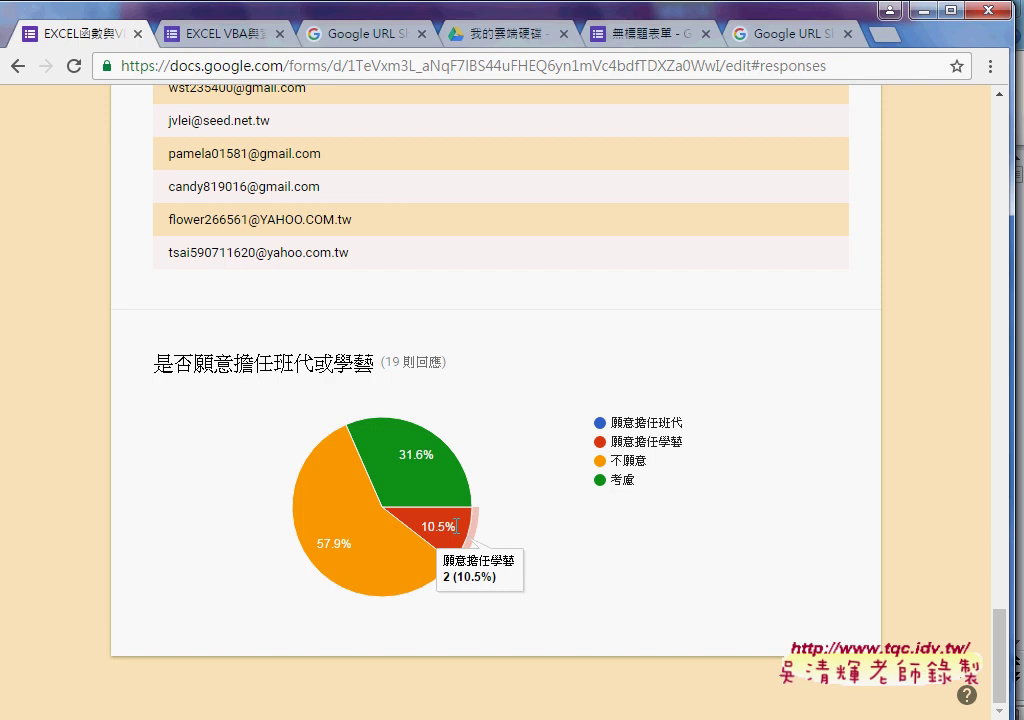
scroll(941, 418, "up", 1)
scroll(941, 418, "up", 10)
scroll(941, 418, "up", 5)
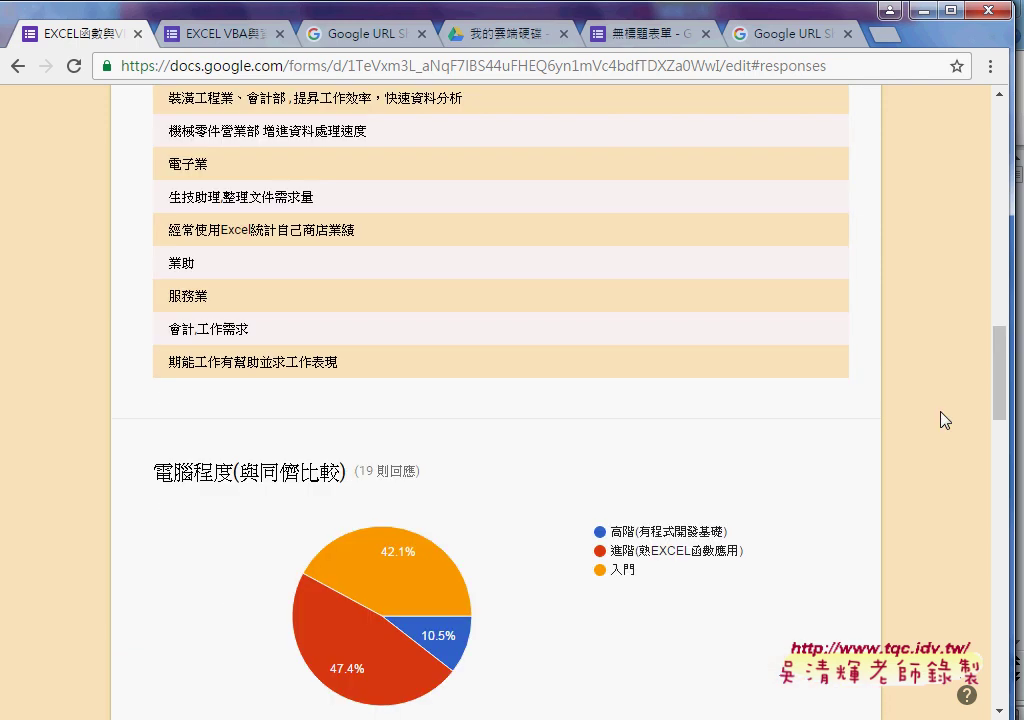
scroll(943, 418, "up", 10)
scroll(943, 418, "up", 5)
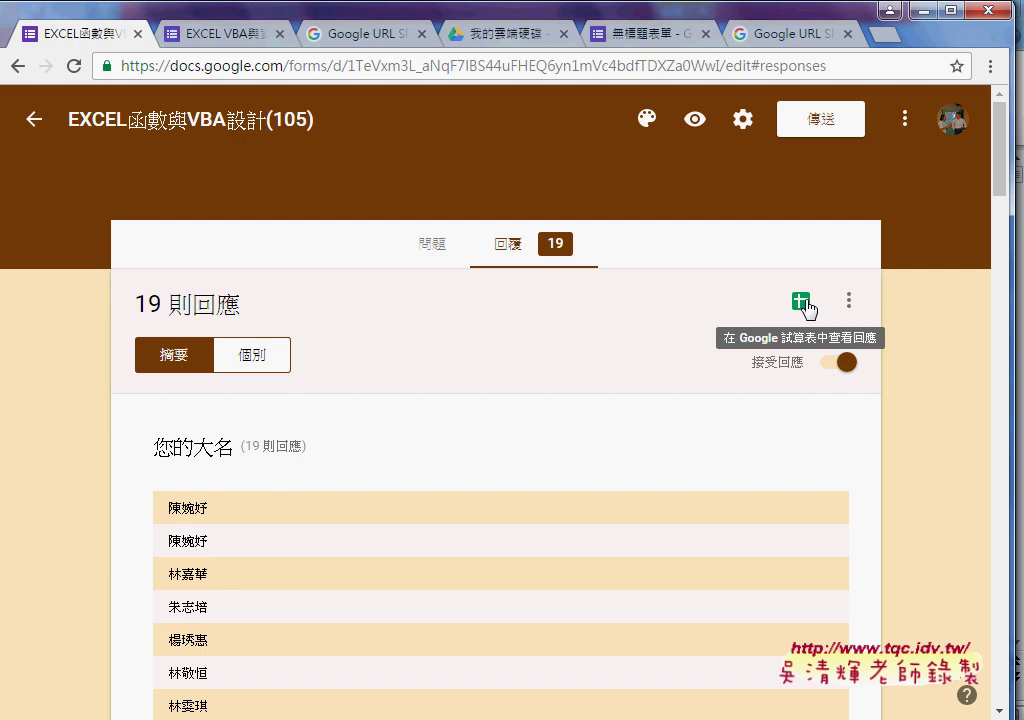
Open the 19 responses in Sheets and scroll right to show columns E–K
left_click(806, 304)
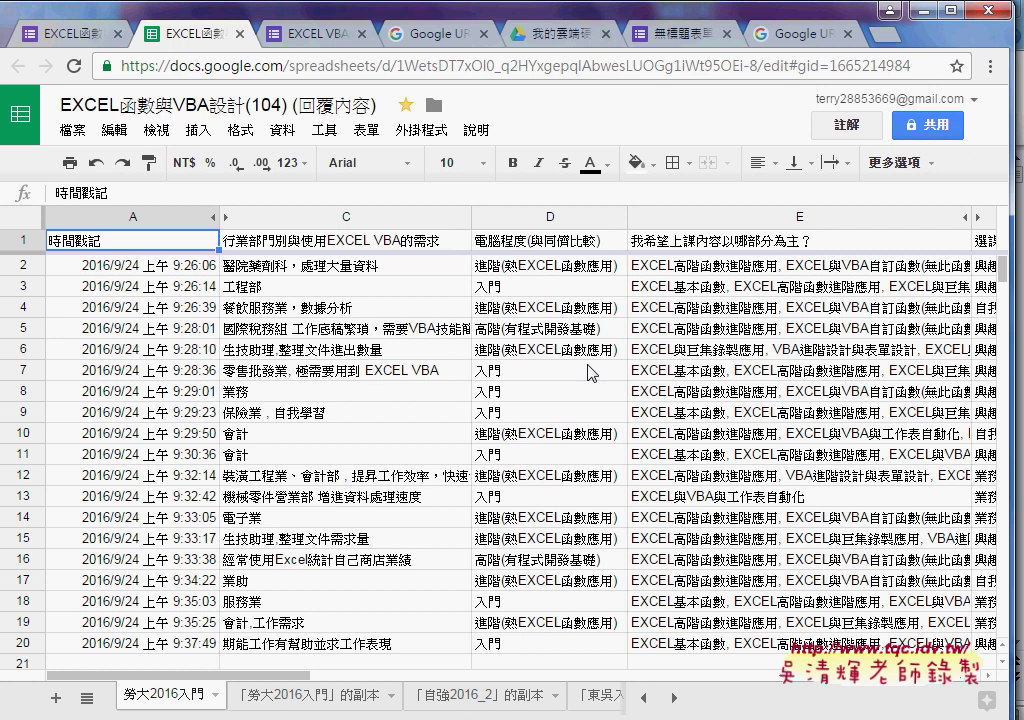
scroll(381, 464, "down", 2)
scroll(382, 464, "up", 1)
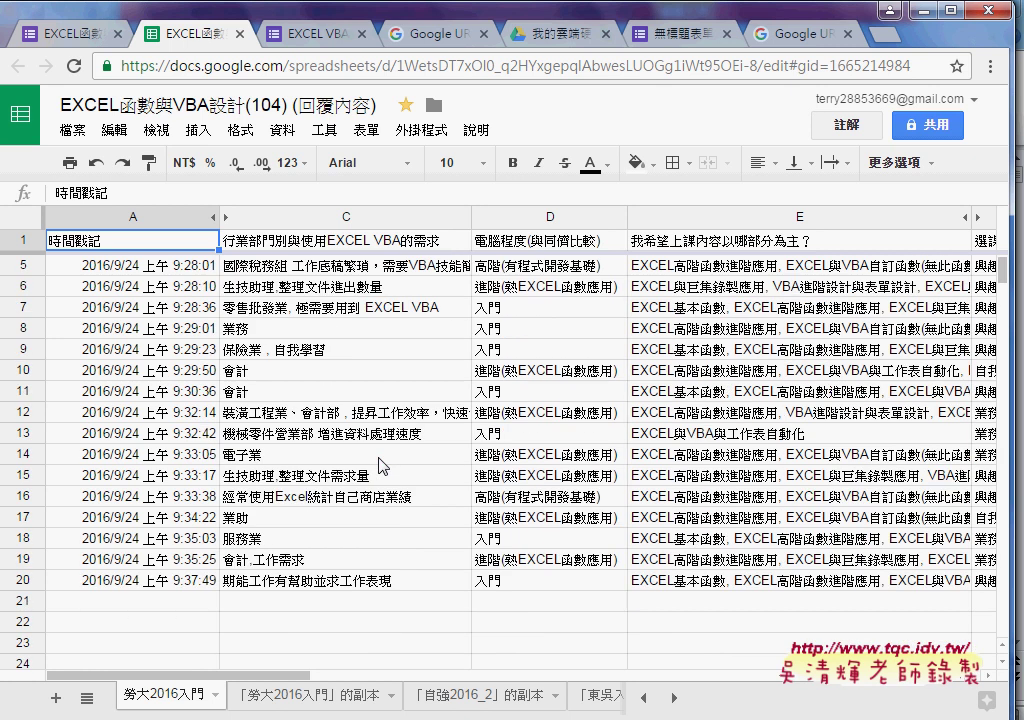
scroll(382, 464, "up", 1)
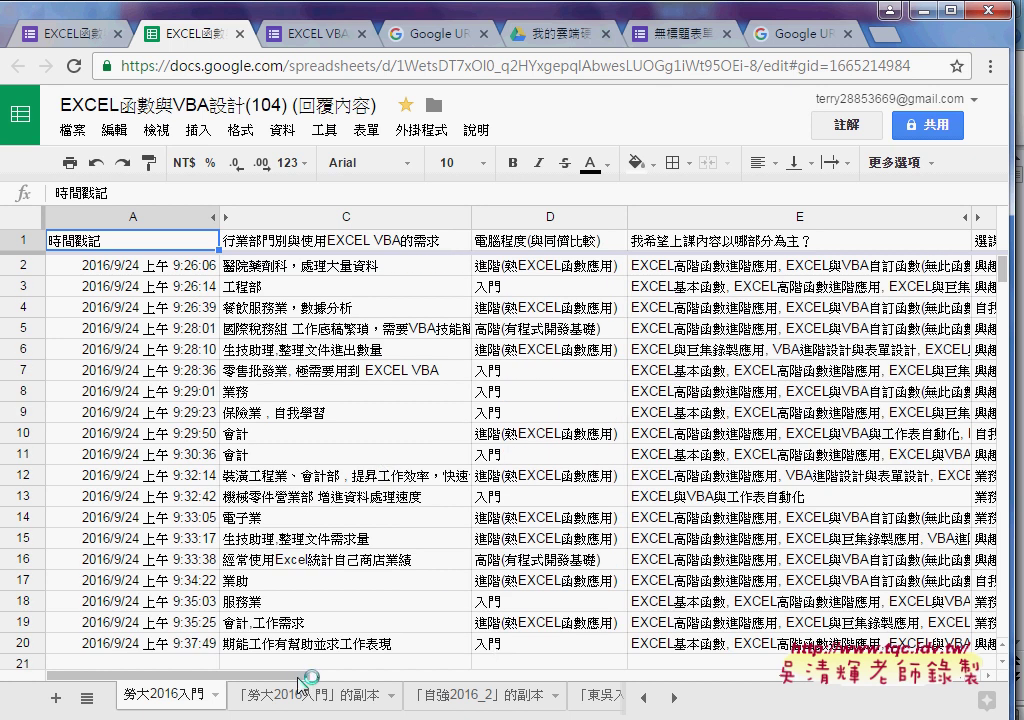
left_click_drag(331, 678, 502, 693)
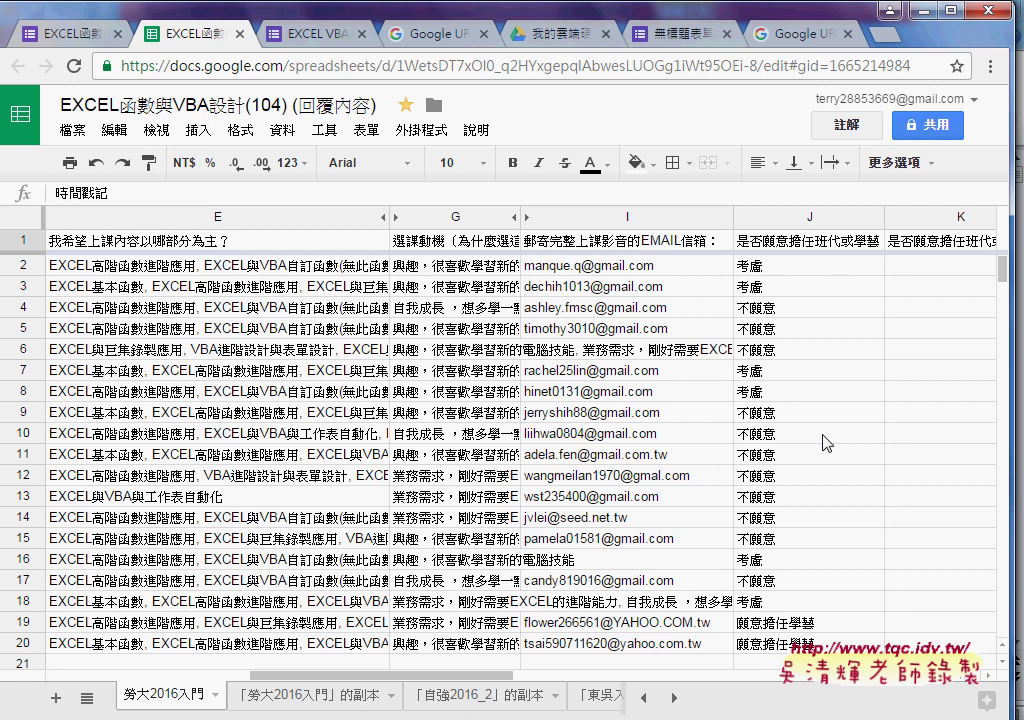
Filter column J by unchecking 不願意 and 考慮 so only 願意擔任學藝 rows 19–20 remain
left_click(866, 248)
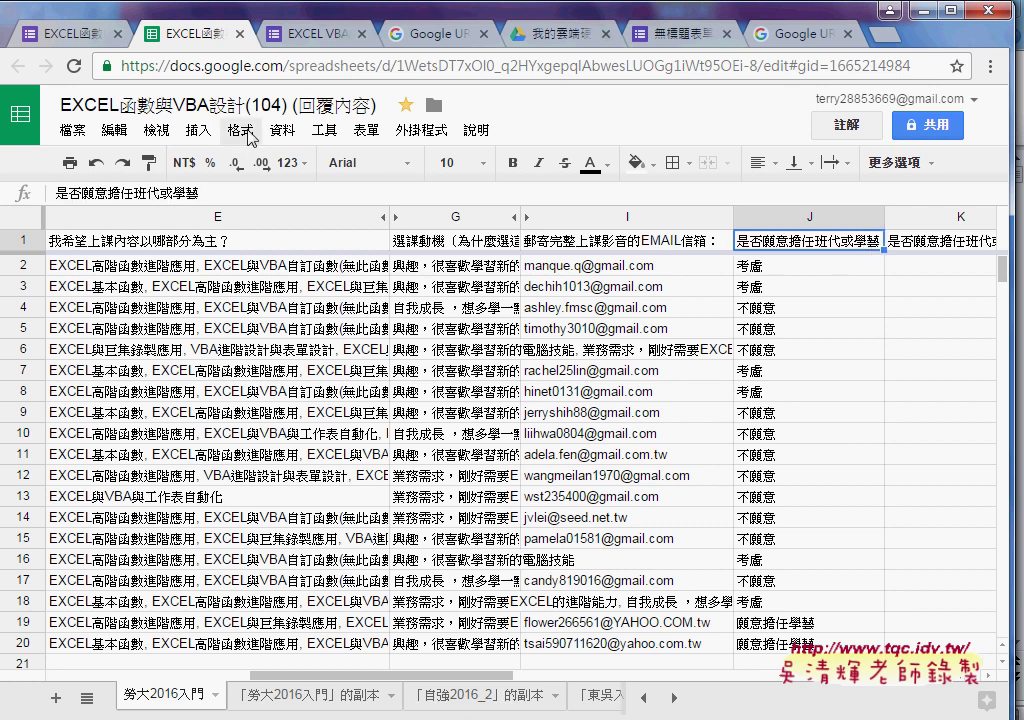
left_click(282, 131)
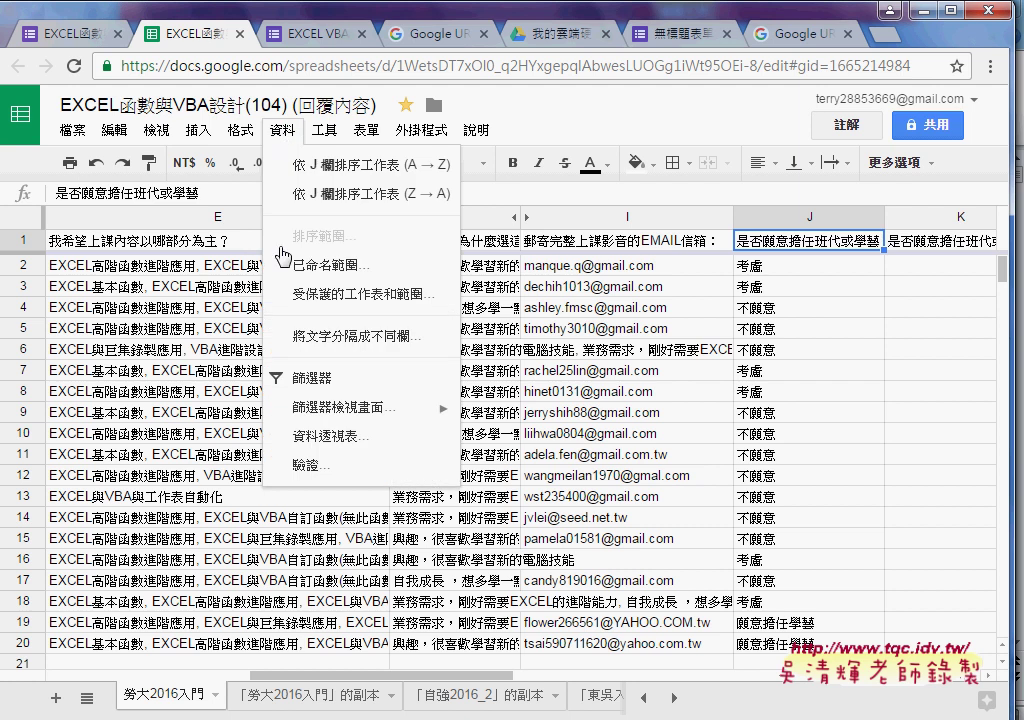
left_click(308, 380)
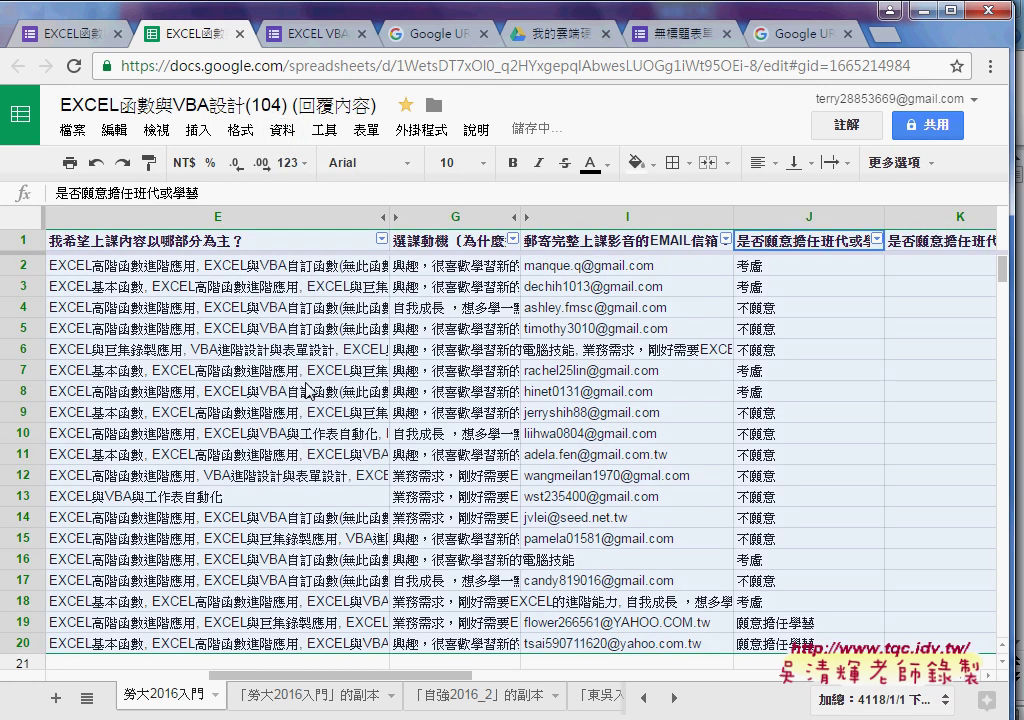
left_click(877, 241)
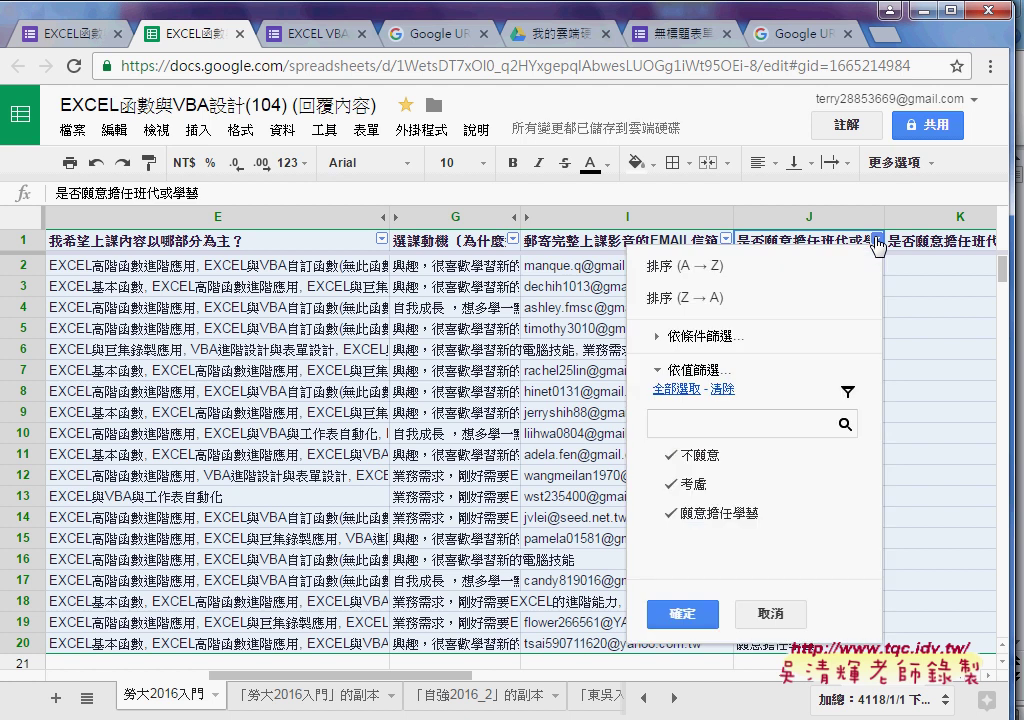
left_click(699, 490)
left_click(700, 456)
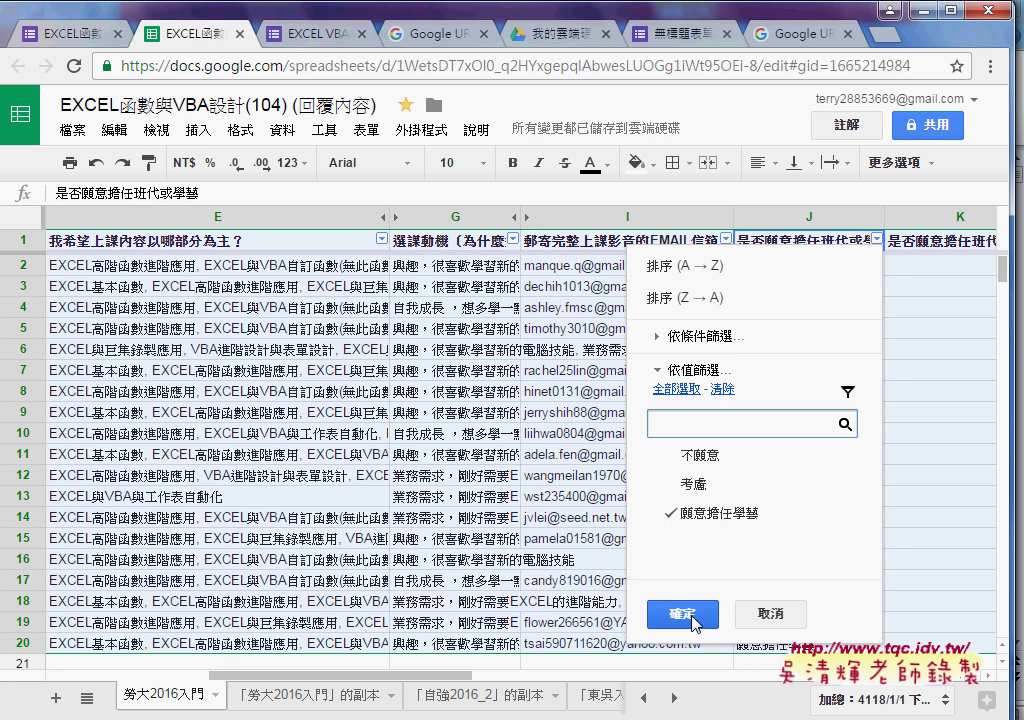
left_click(695, 620)
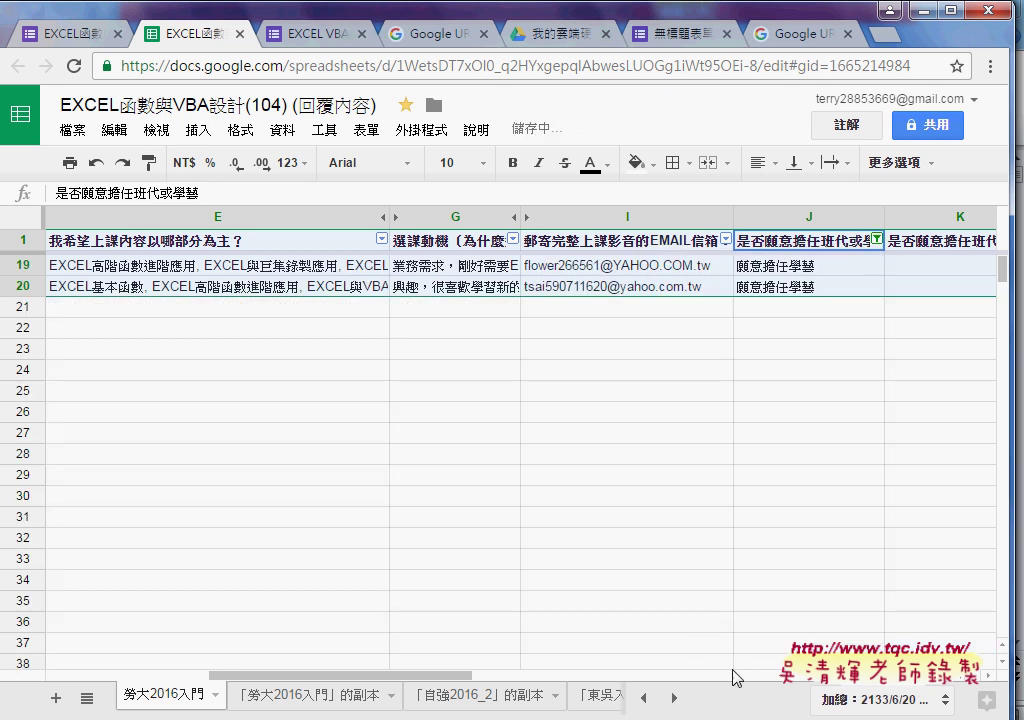
Unhide column B (您的大名) and drag its border wider to show respondents' names
left_click_drag(437, 676, 291, 688)
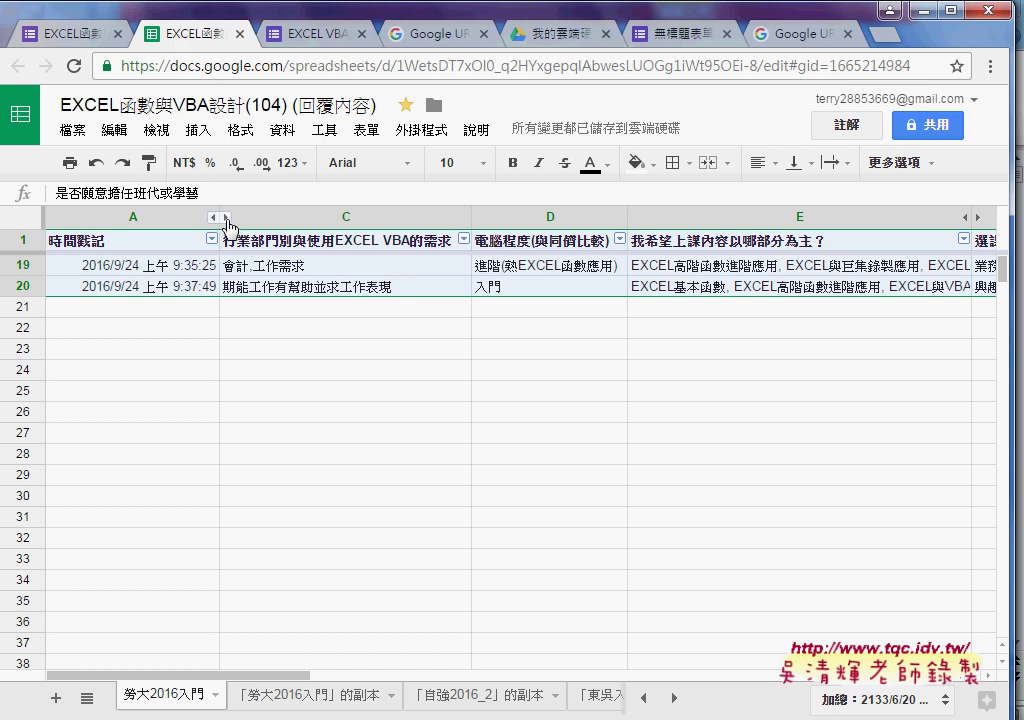
left_click(227, 219)
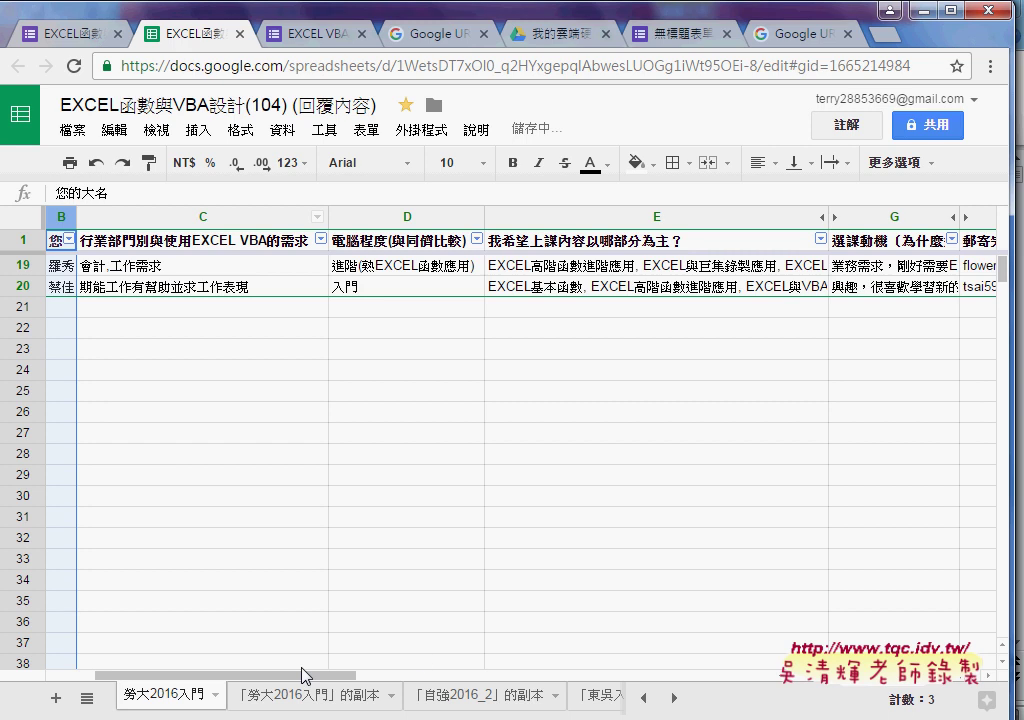
left_click_drag(304, 676, 270, 676)
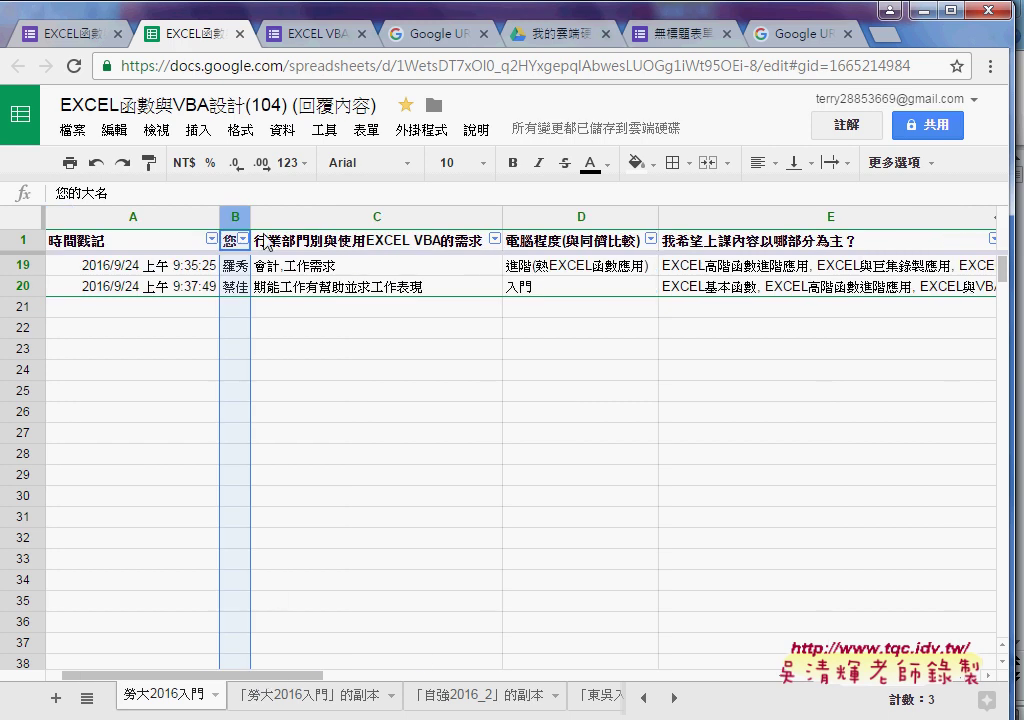
left_click_drag(250, 216, 263, 216)
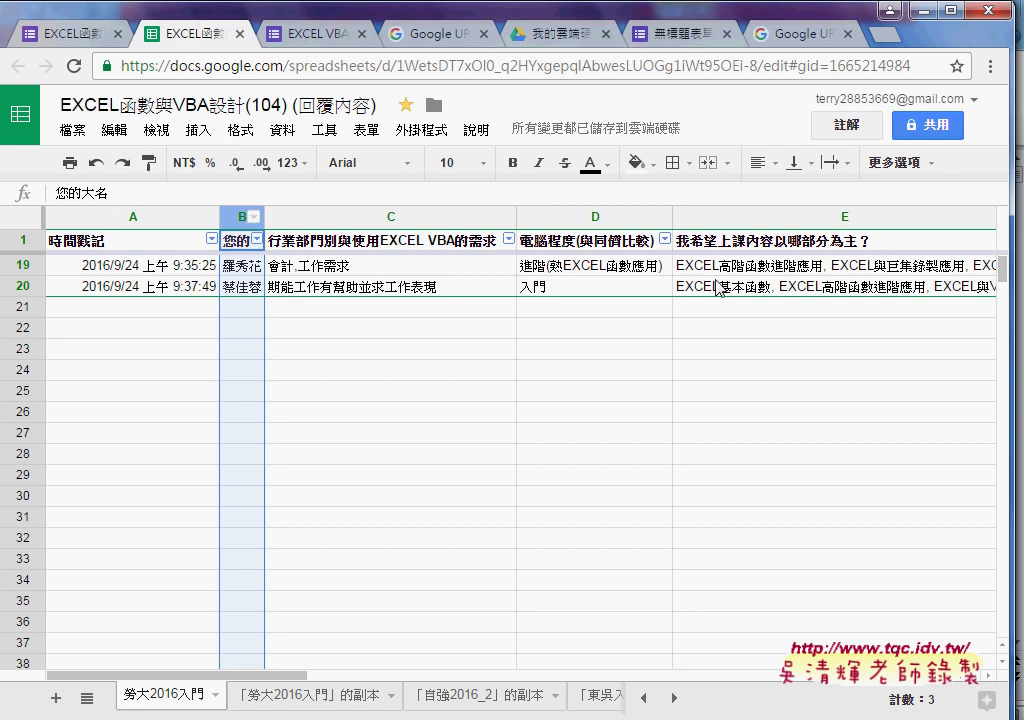
Turn off the response table's filter with Data > 關閉篩選器
left_click(282, 130)
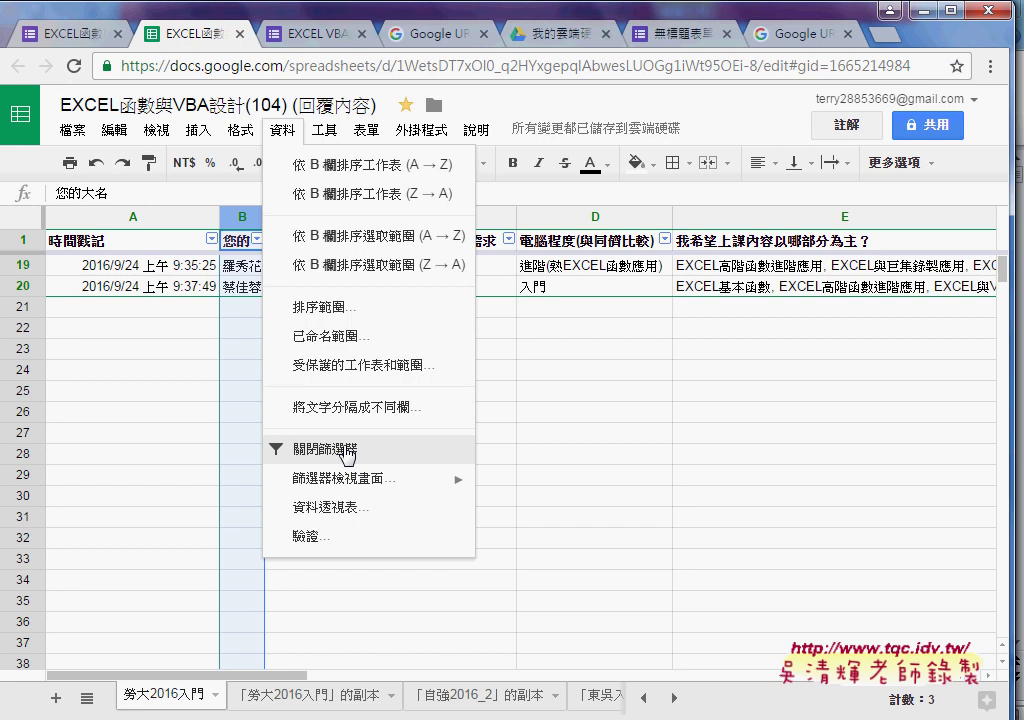
left_click(347, 452)
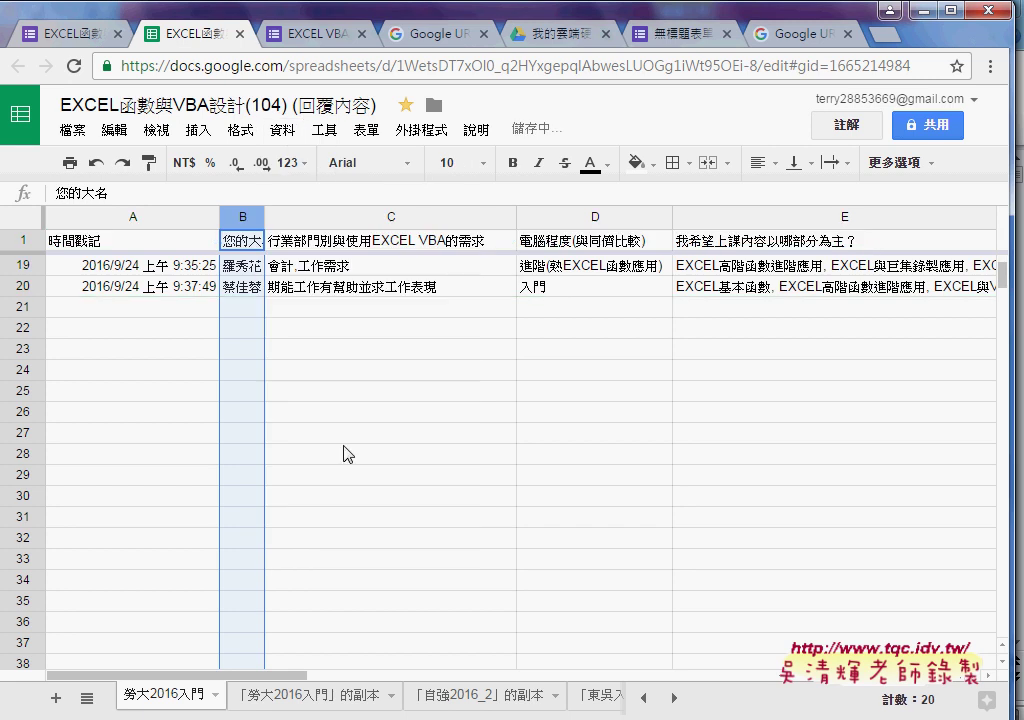
Open the 與他人共用 dialog and review permission levels, keeping 可以編輯
left_click(918, 131)
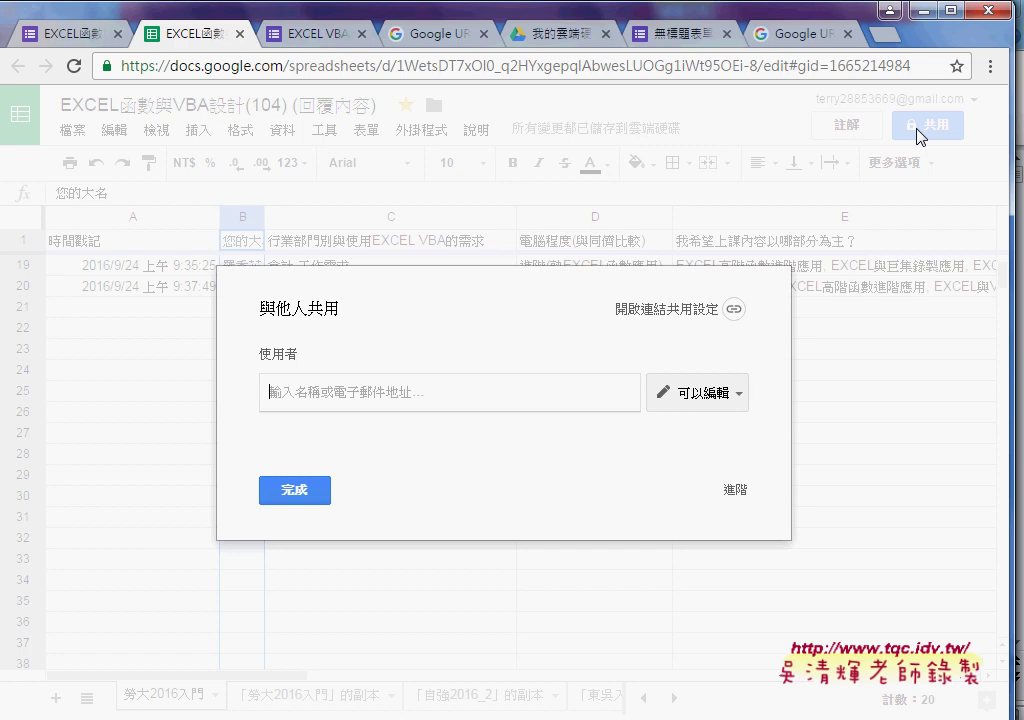
left_click(718, 398)
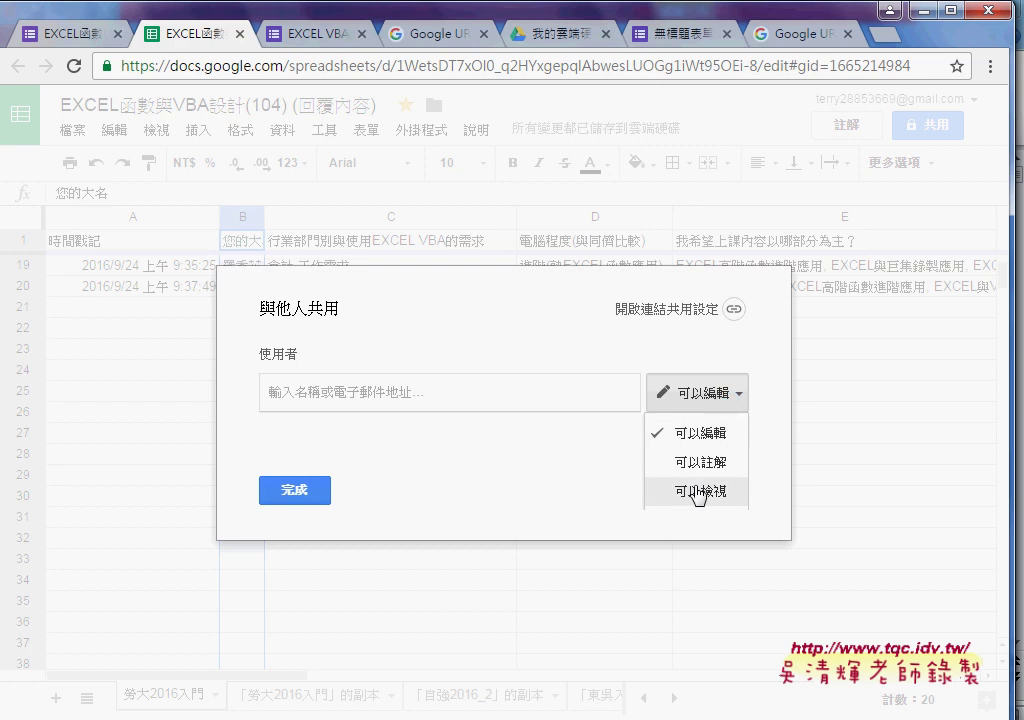
left_click(841, 427)
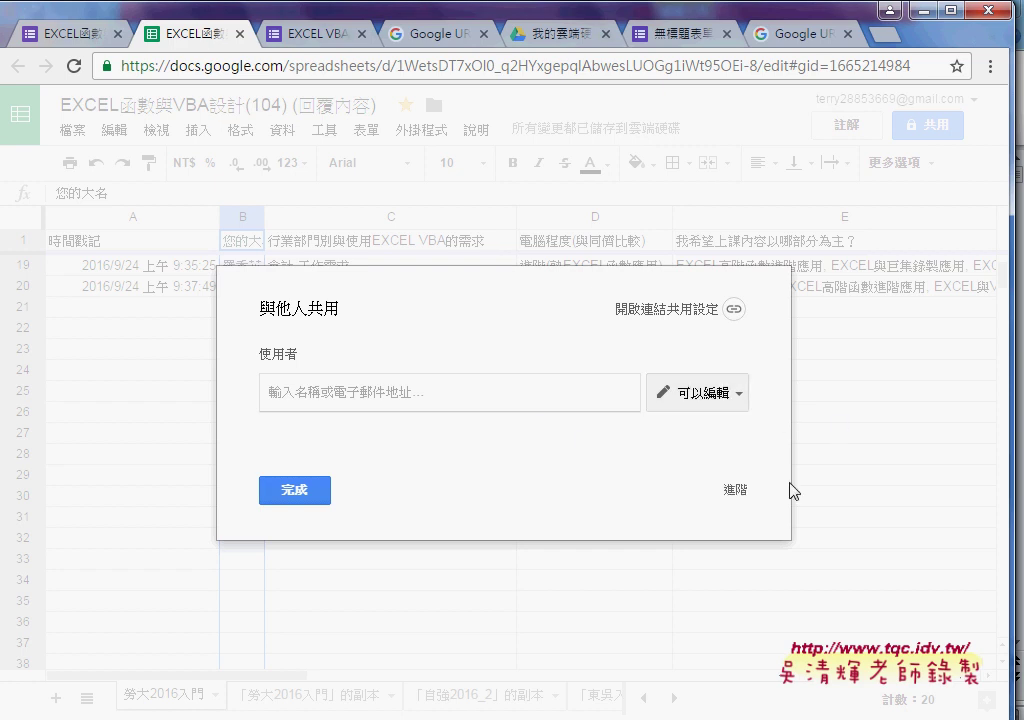
Close the sharing dialog, then select column B and toggle the filter on and off
left_click(310, 494)
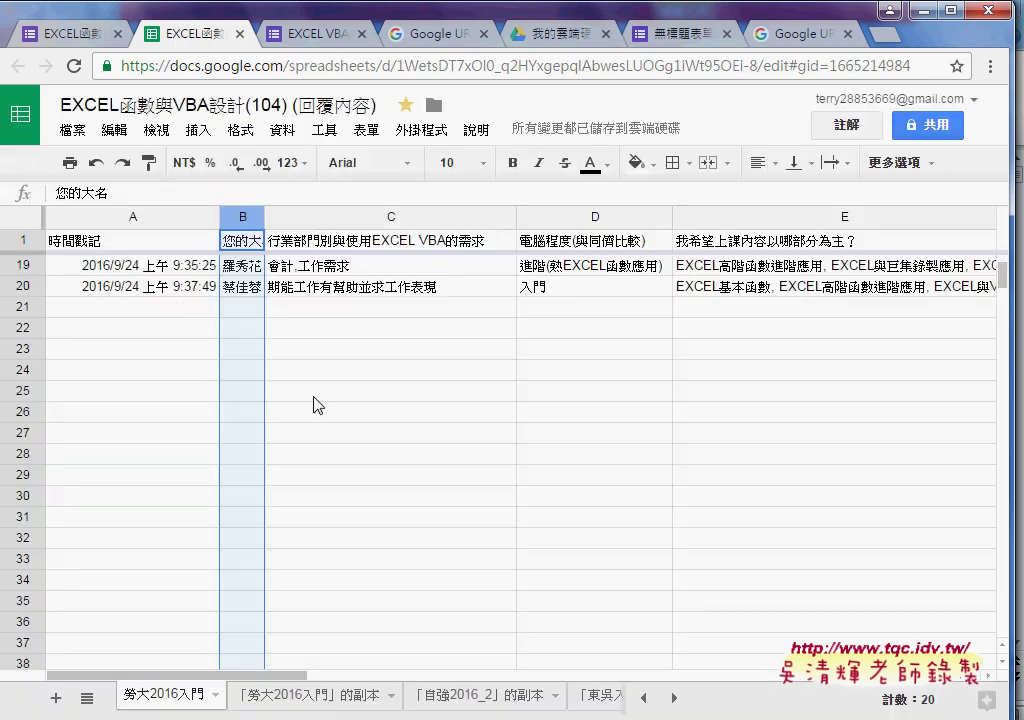
left_click(246, 218)
right_click(246, 218)
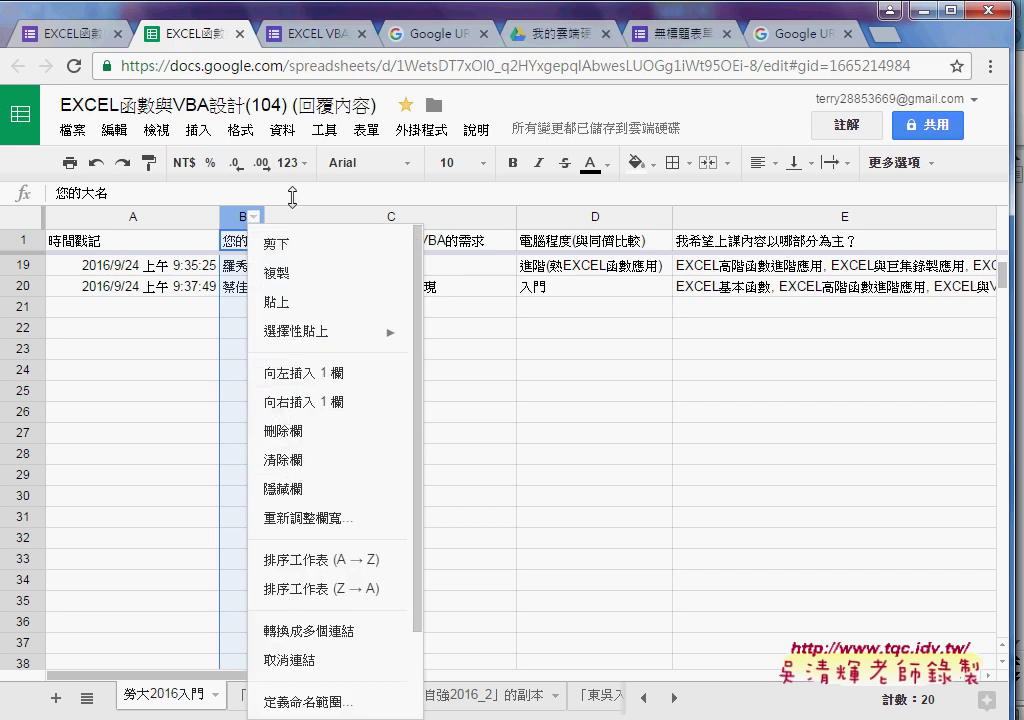
left_click(285, 131)
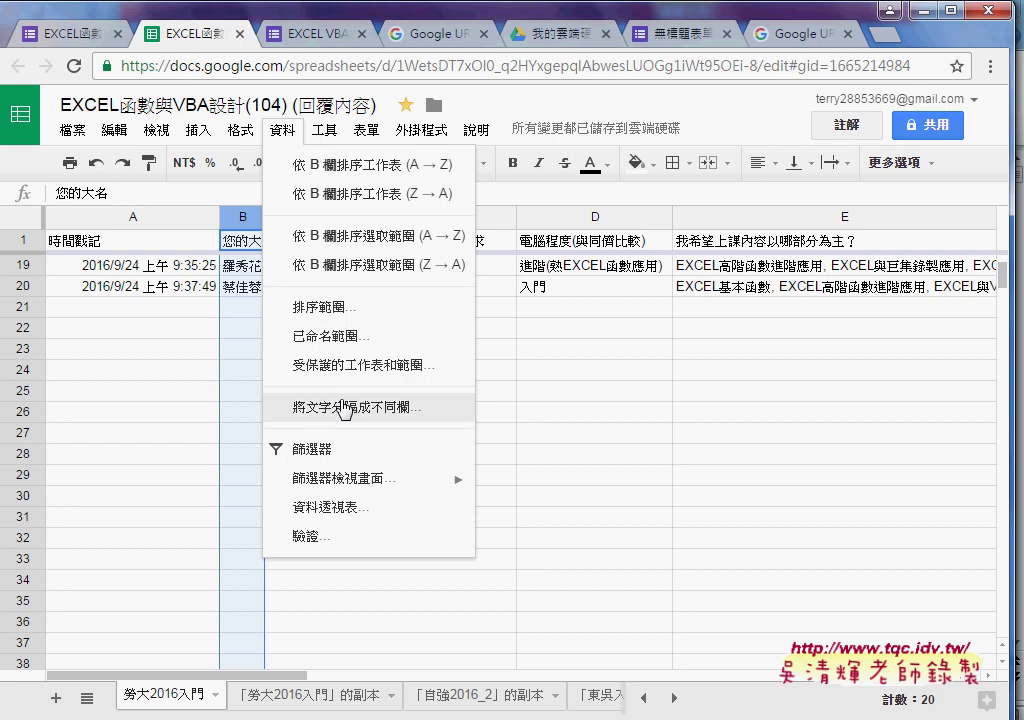
left_click(360, 451)
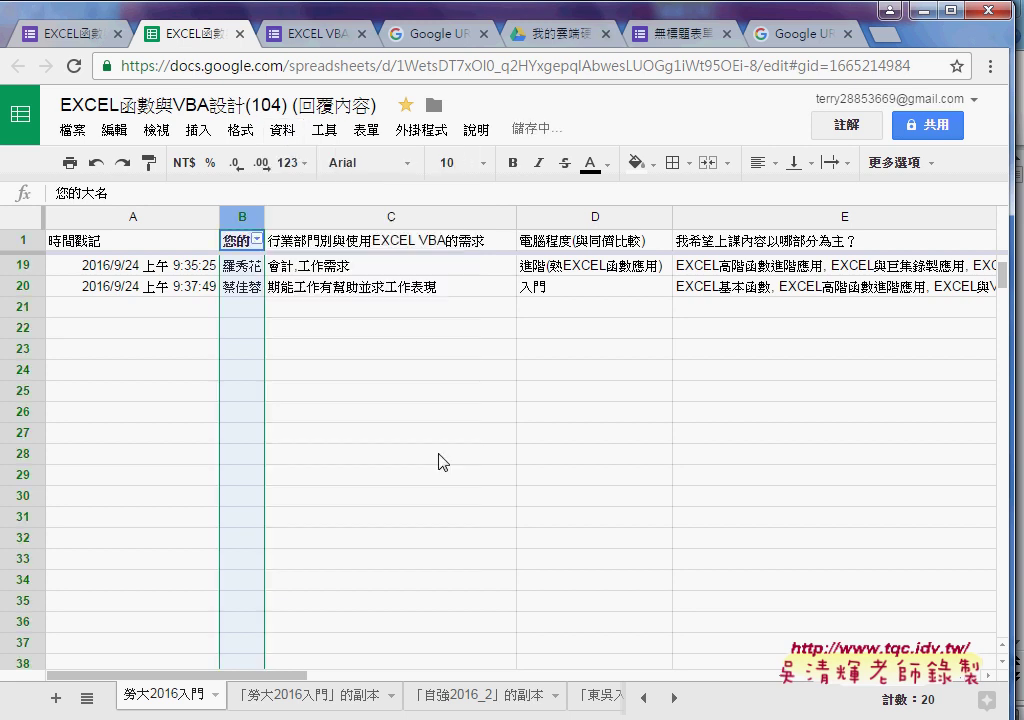
left_click(283, 131)
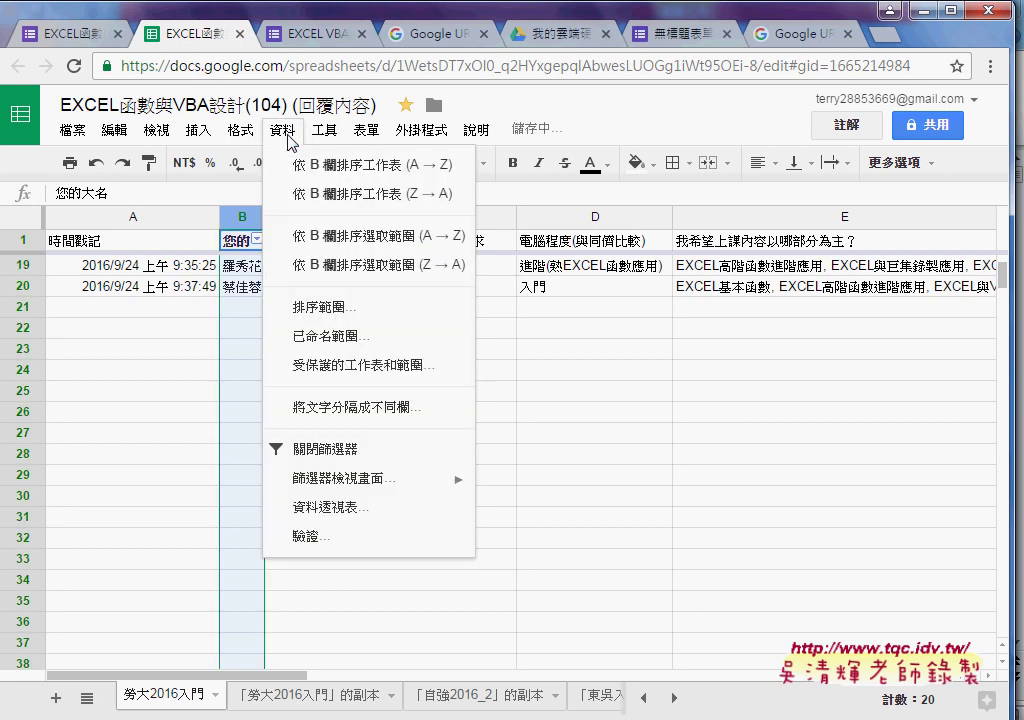
left_click(340, 450)
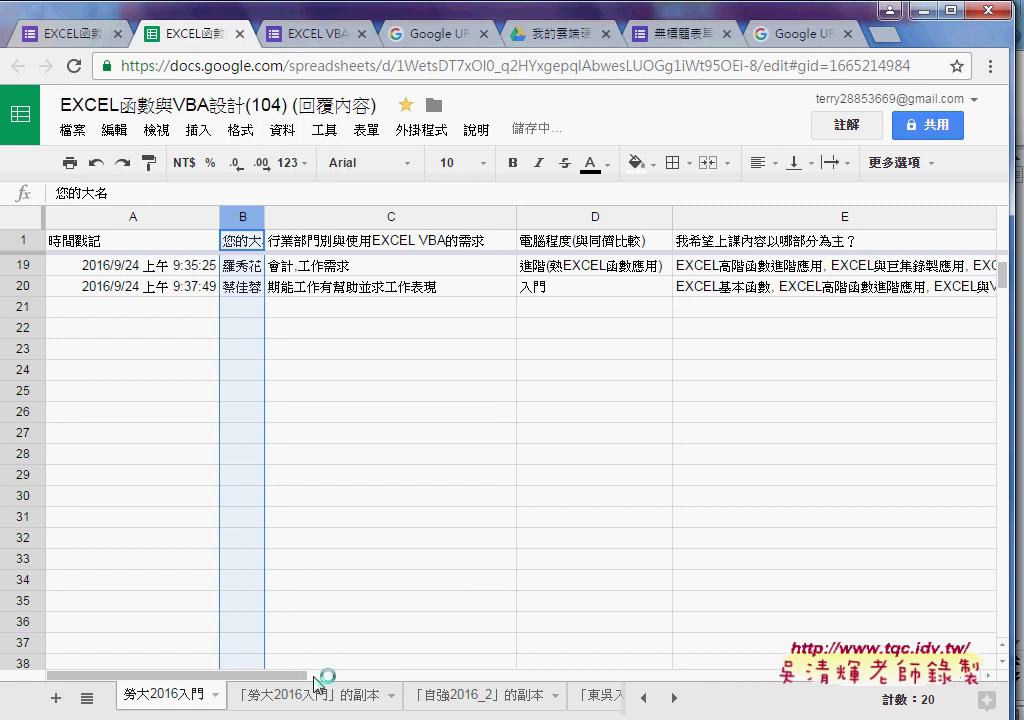
Add a filter on column J with all values selected, using Clear then Select all
left_click_drag(314, 677, 611, 685)
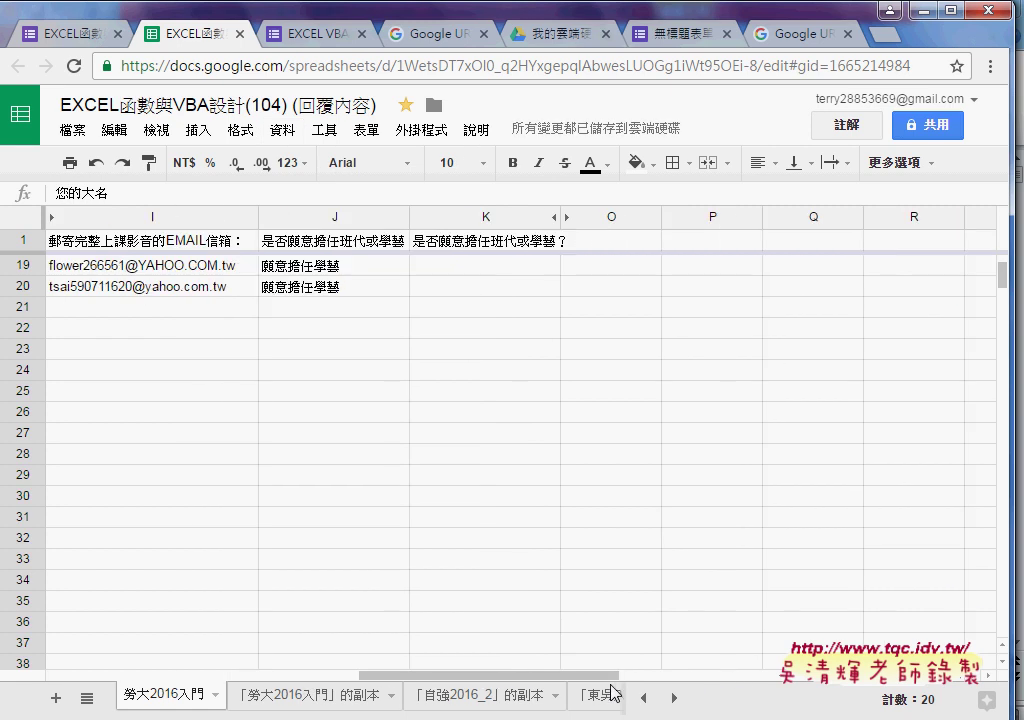
left_click(530, 217)
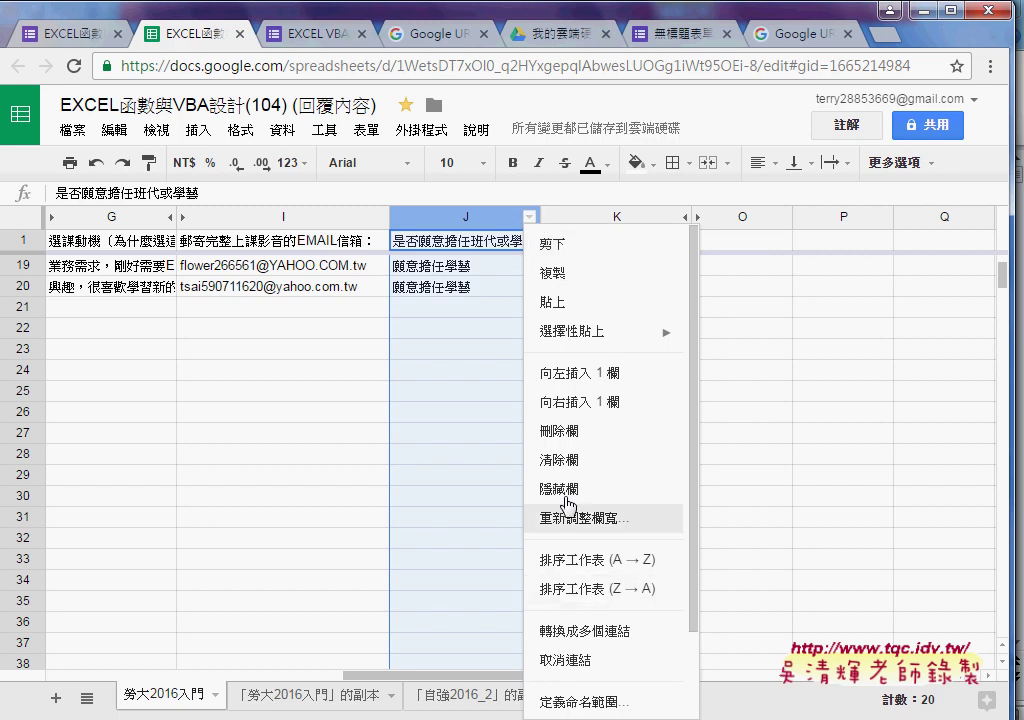
left_click(283, 131)
left_click(262, 450)
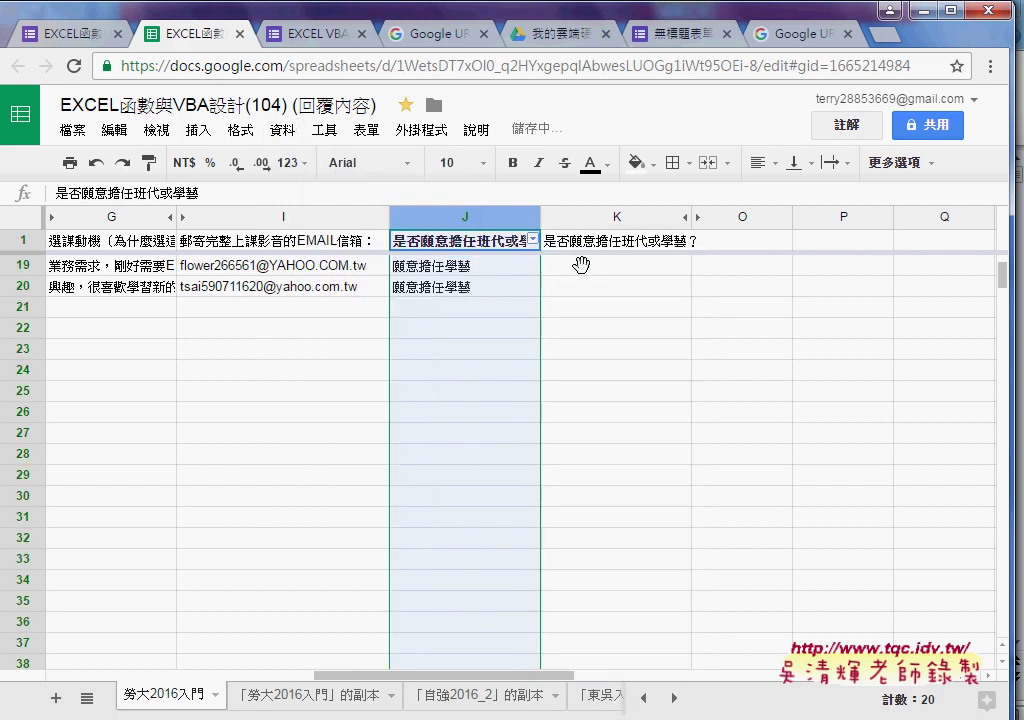
left_click(533, 239)
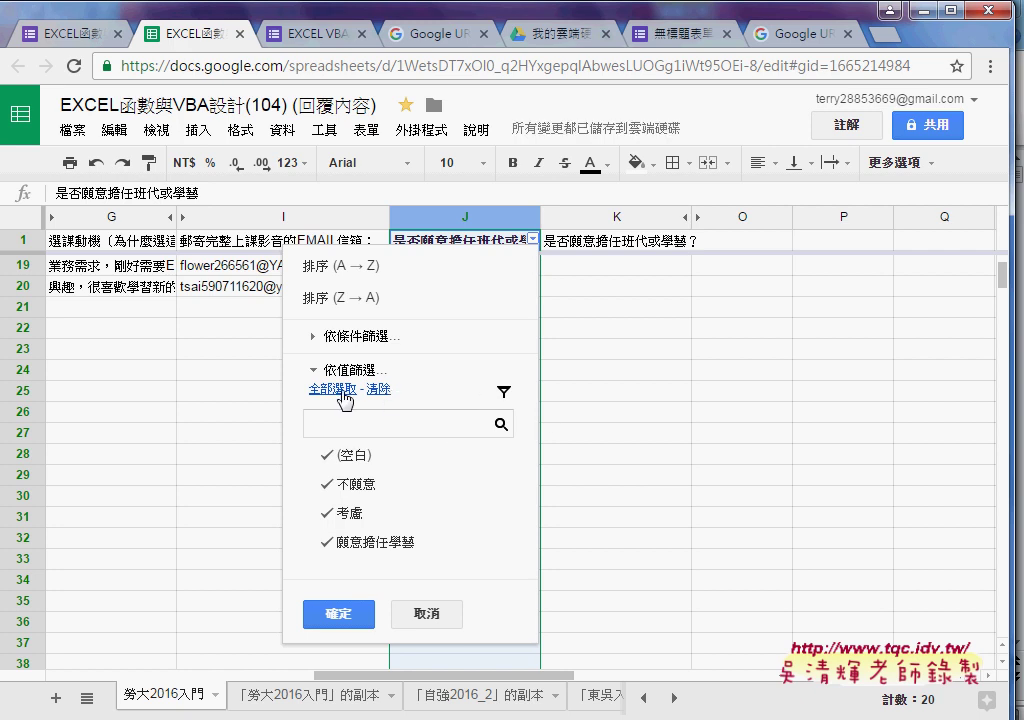
left_click(379, 389)
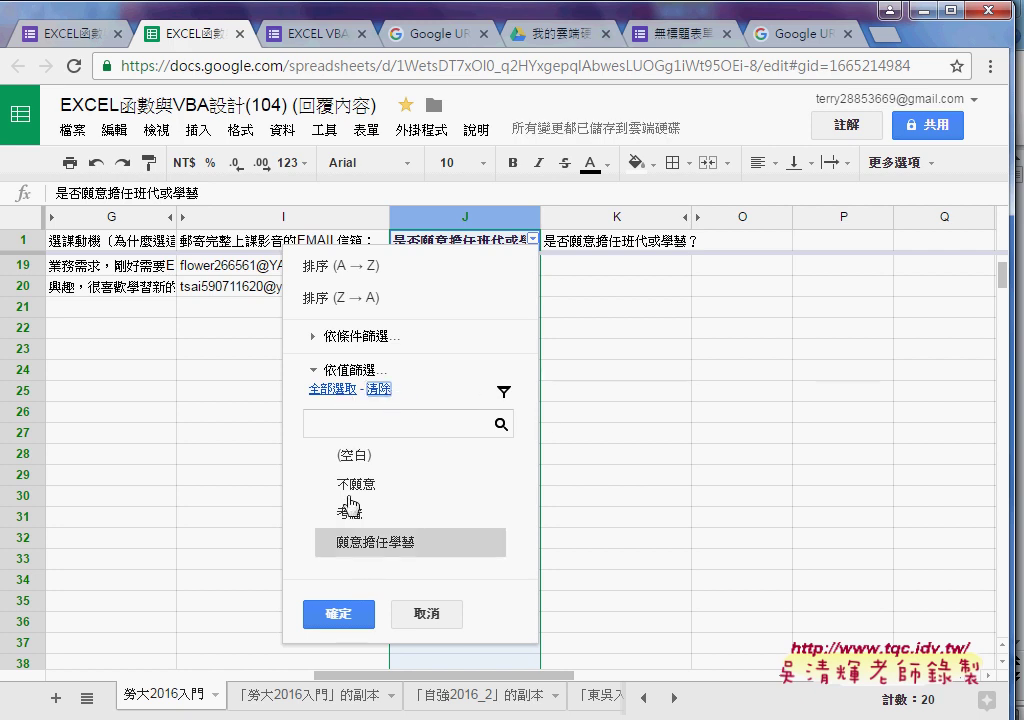
left_click(332, 389)
left_click(338, 613)
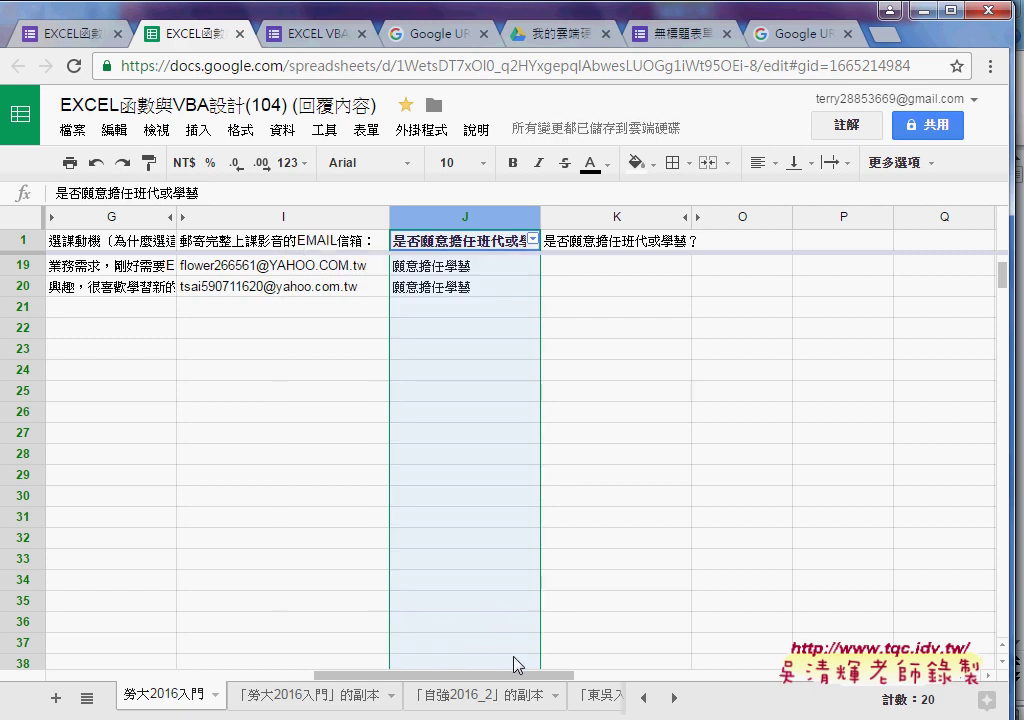
Turn off the filter so all response rows show again
left_click_drag(512, 677, 286, 679)
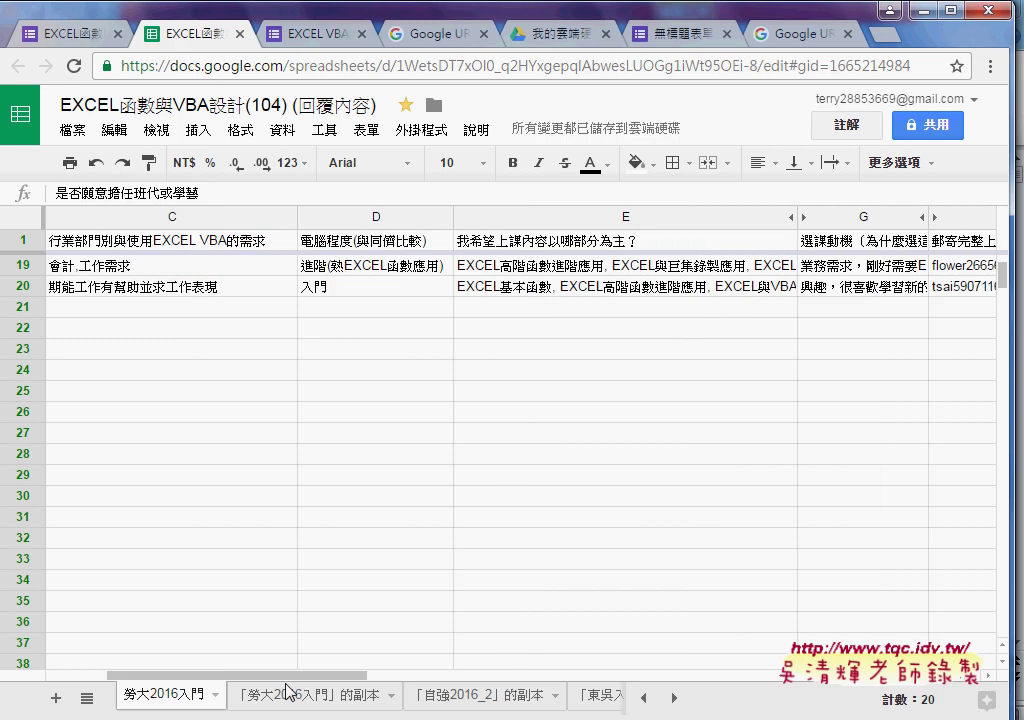
left_click(280, 131)
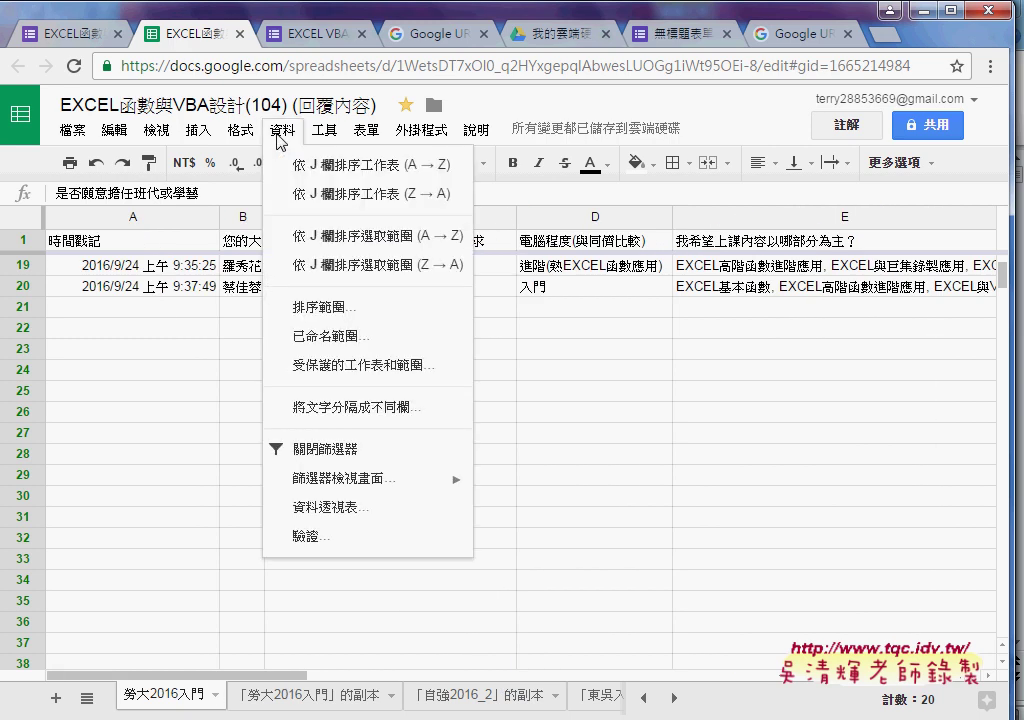
mouse_move(341, 486)
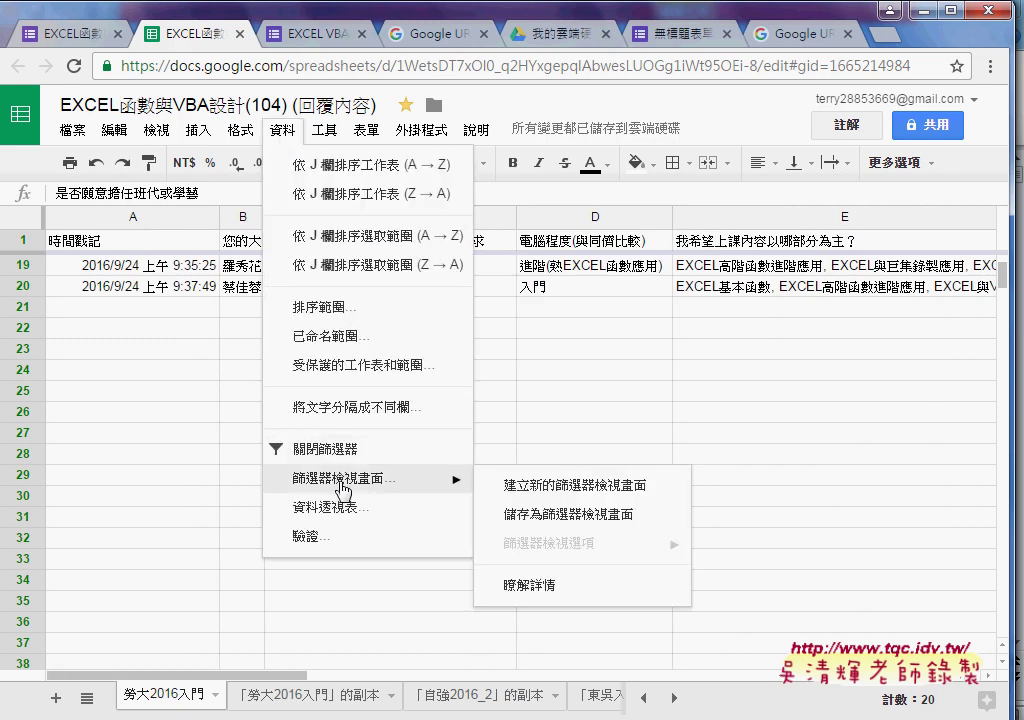
left_click(339, 455)
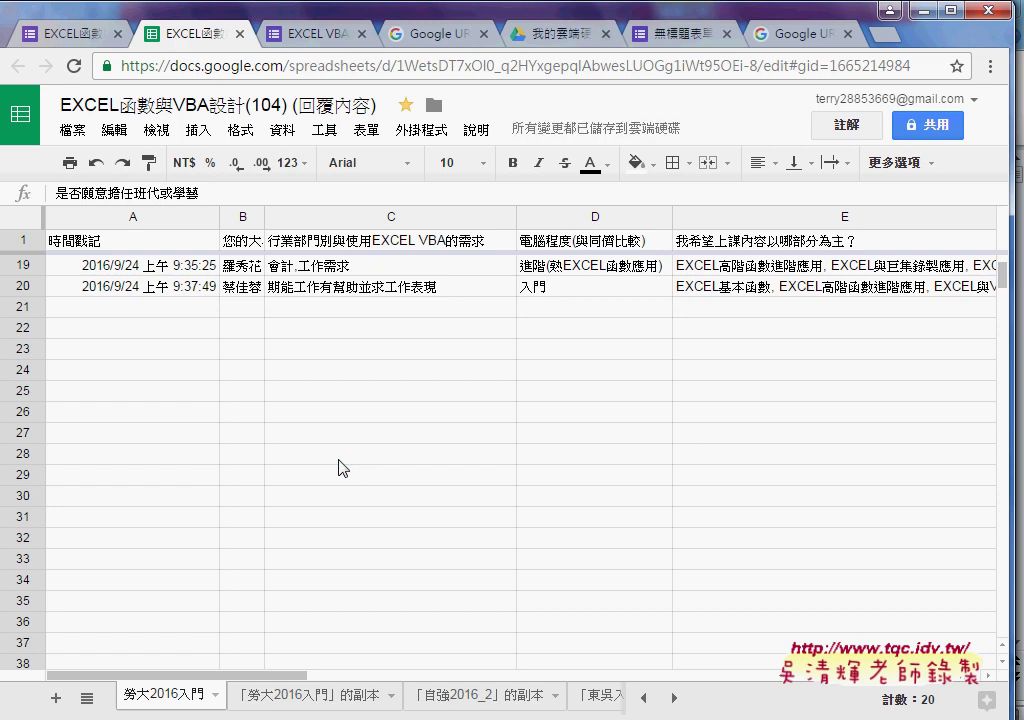
Download the response sheet as a Microsoft Excel (.xlsx) file
scroll(343, 468, "up", 5)
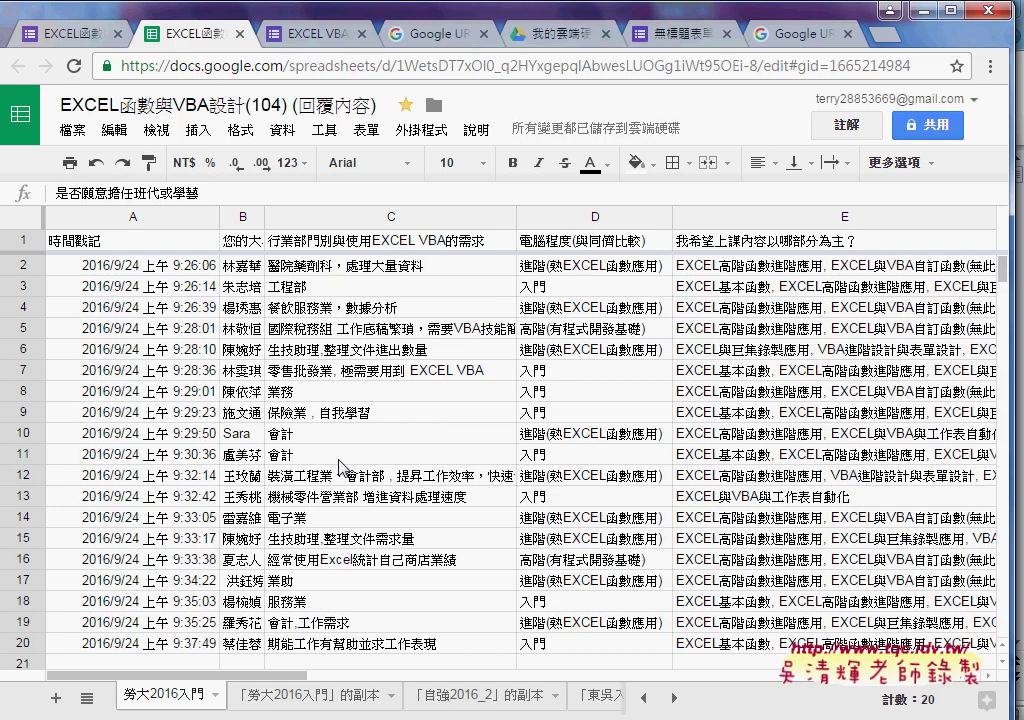
left_click(72, 130)
mouse_move(125, 497)
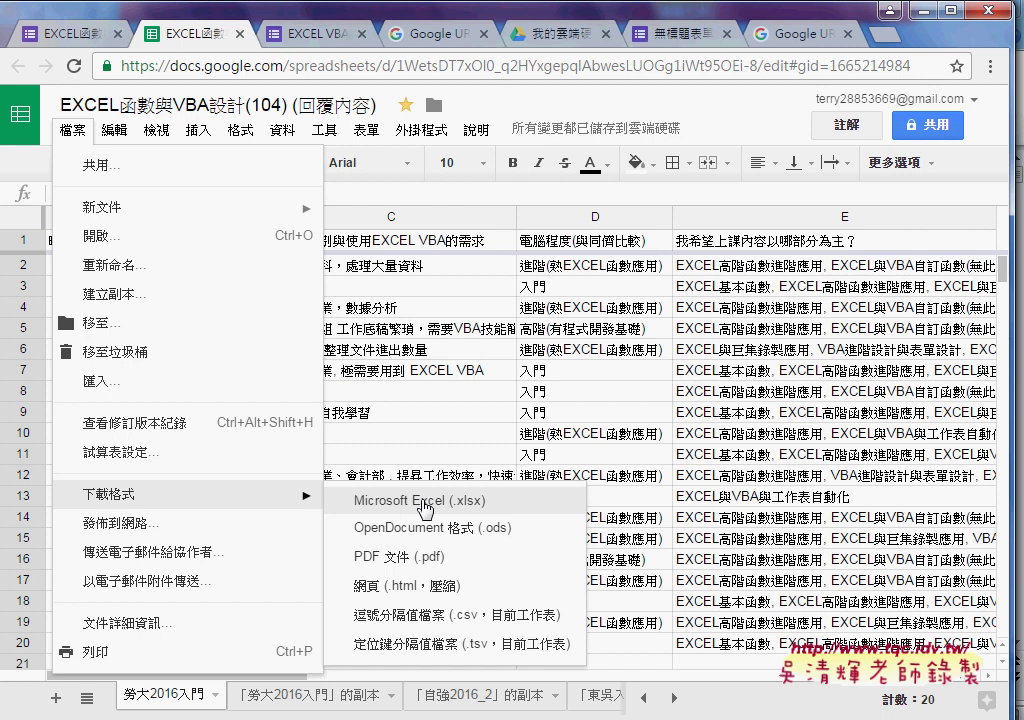
left_click(426, 508)
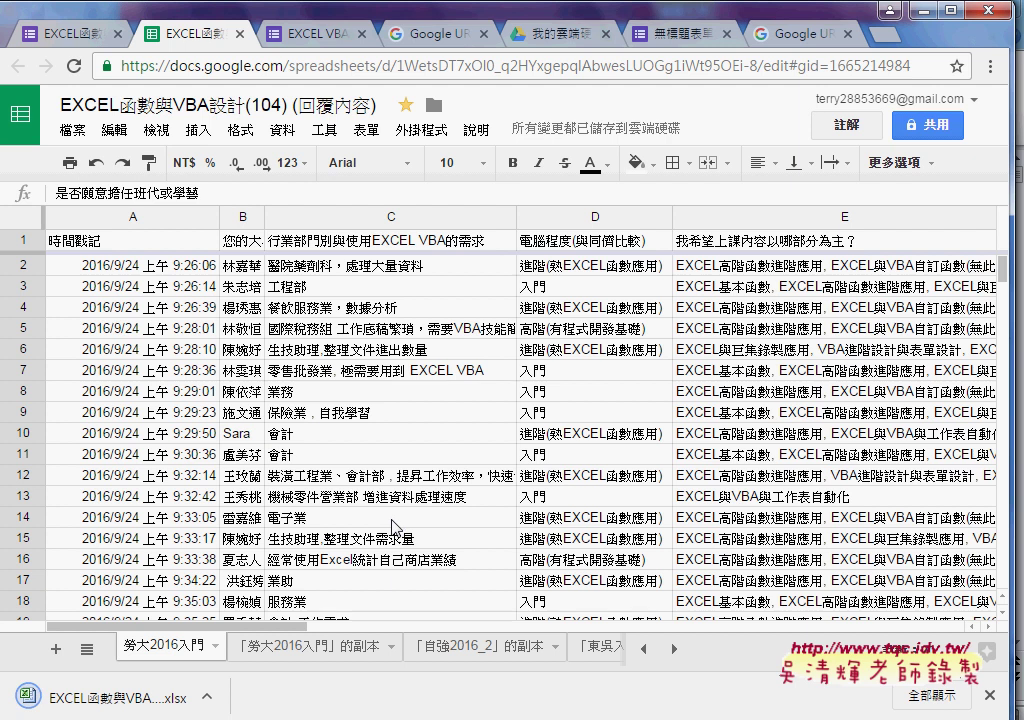
Switch to the 從Excel函數到VBA雲端巨量資料庫應用2016_2 deck and scroll to slide 11, 參考書目
key("alt+Tab")
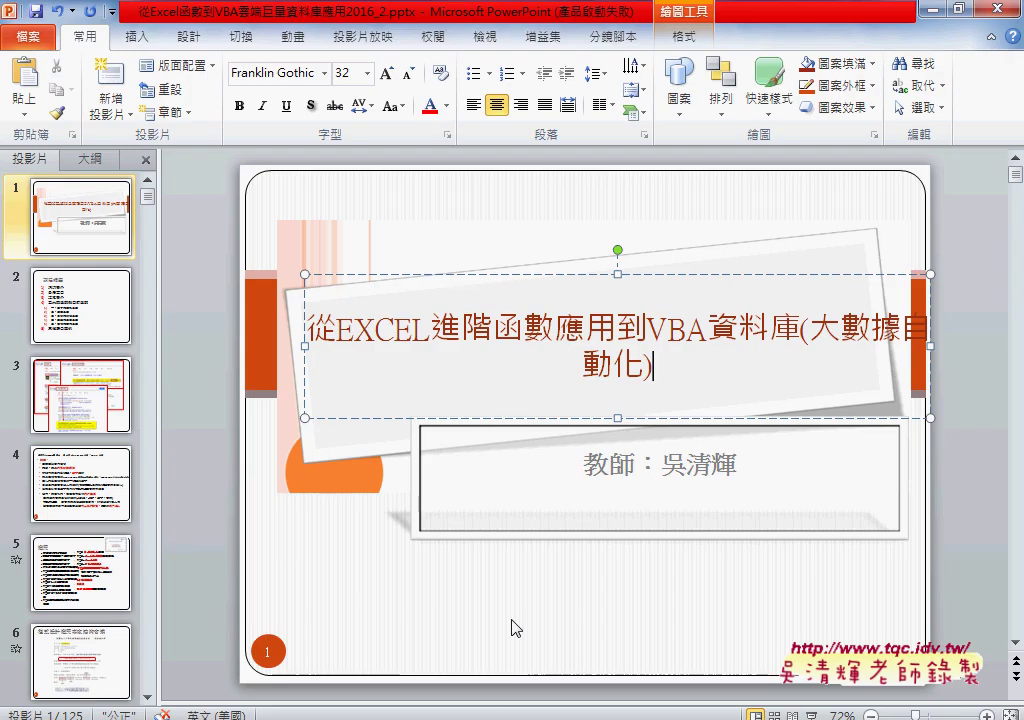
scroll(532, 594, "down", 2)
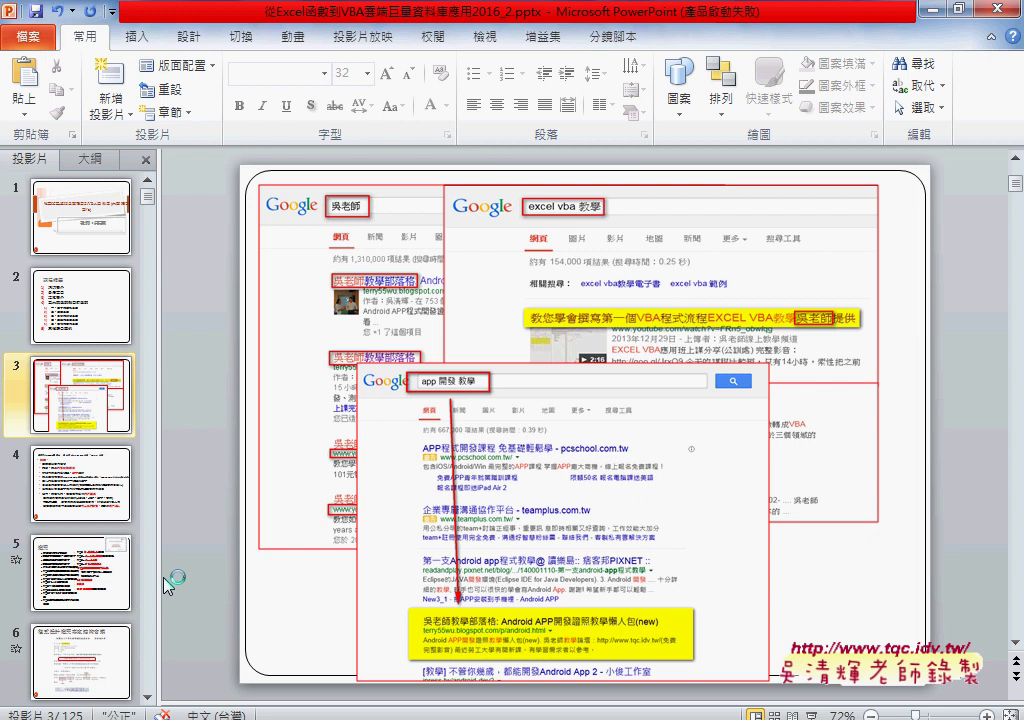
scroll(165, 571, "down", 4)
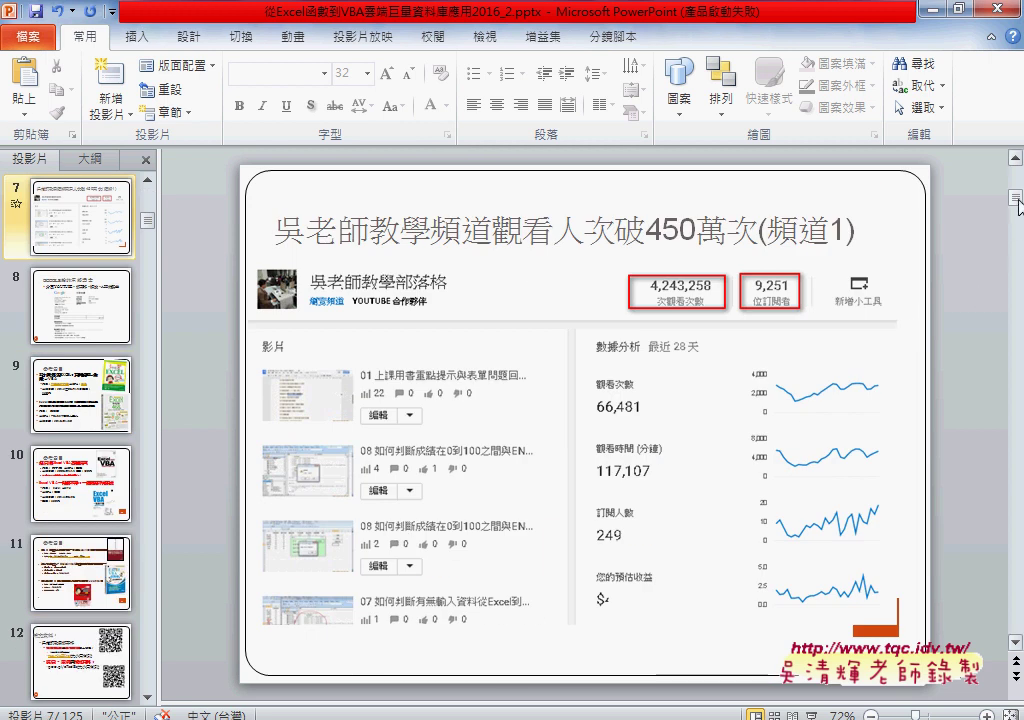
scroll(760, 380, "down", 18)
scroll(740, 370, "up", 5)
scroll(725, 375, "up", 4)
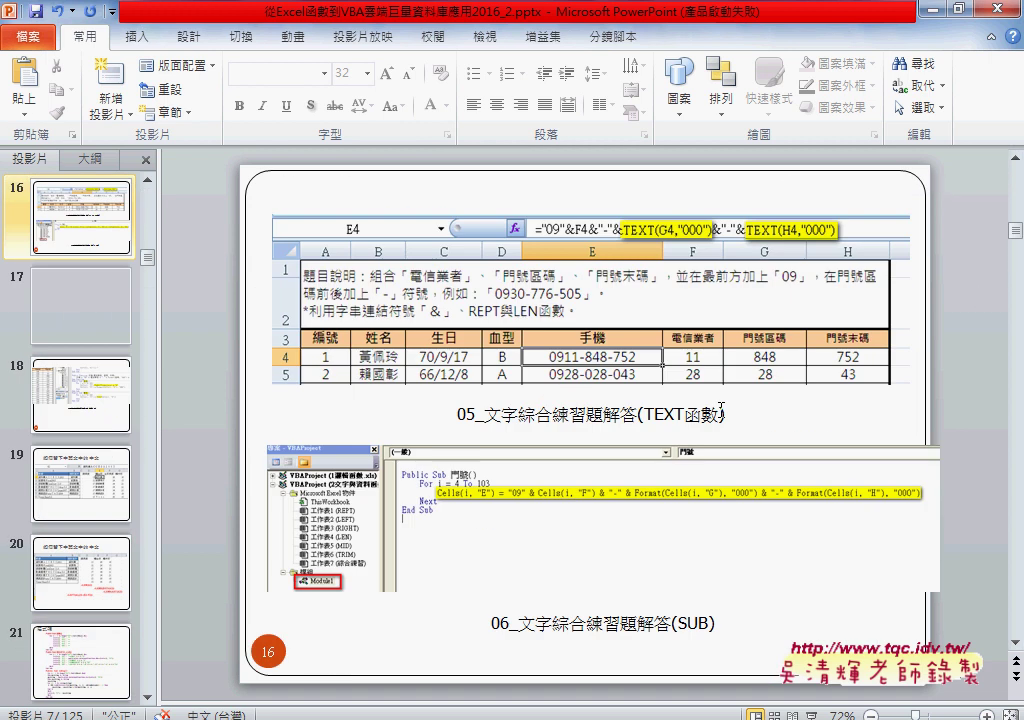
scroll(718, 410, "up", 6)
scroll(718, 410, "up", 3)
scroll(720, 412, "up", 2)
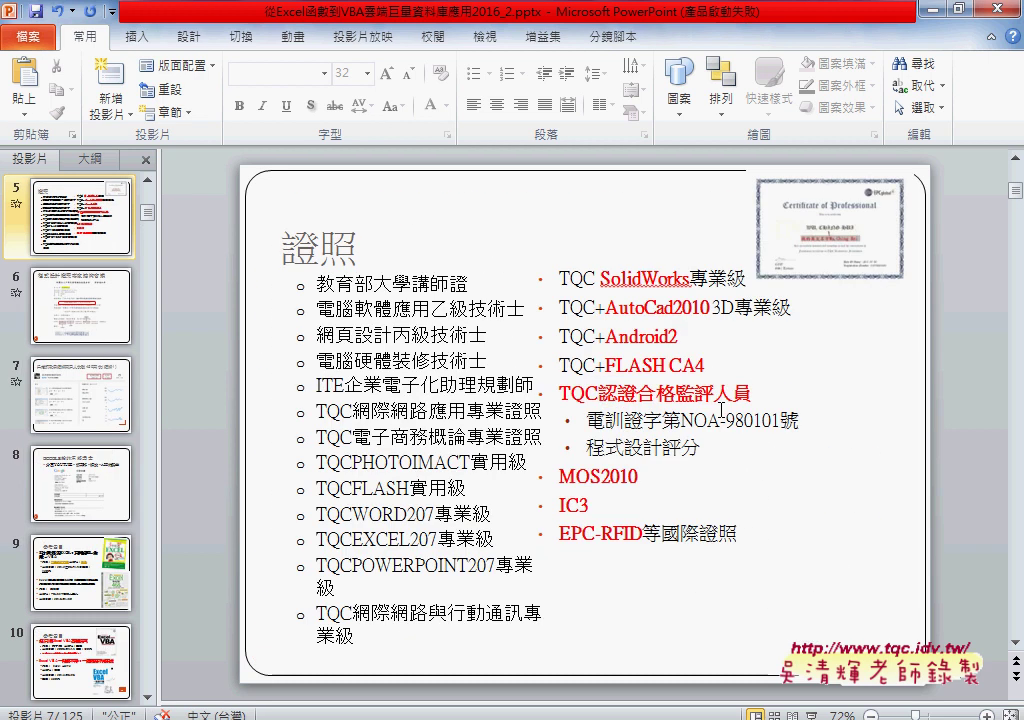
scroll(720, 414, "up", 1)
scroll(724, 418, "up", 2)
scroll(722, 412, "up", 1)
scroll(720, 414, "down", 1)
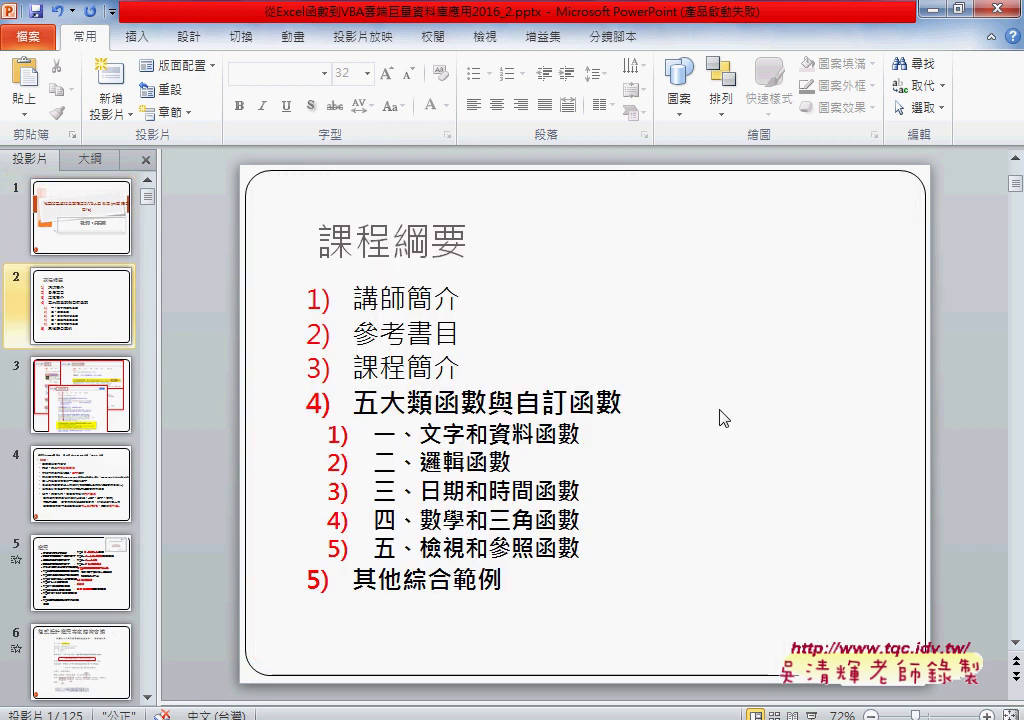
scroll(720, 414, "down", 3)
scroll(720, 412, "down", 2)
scroll(720, 412, "down", 2)
scroll(718, 411, "down", 1)
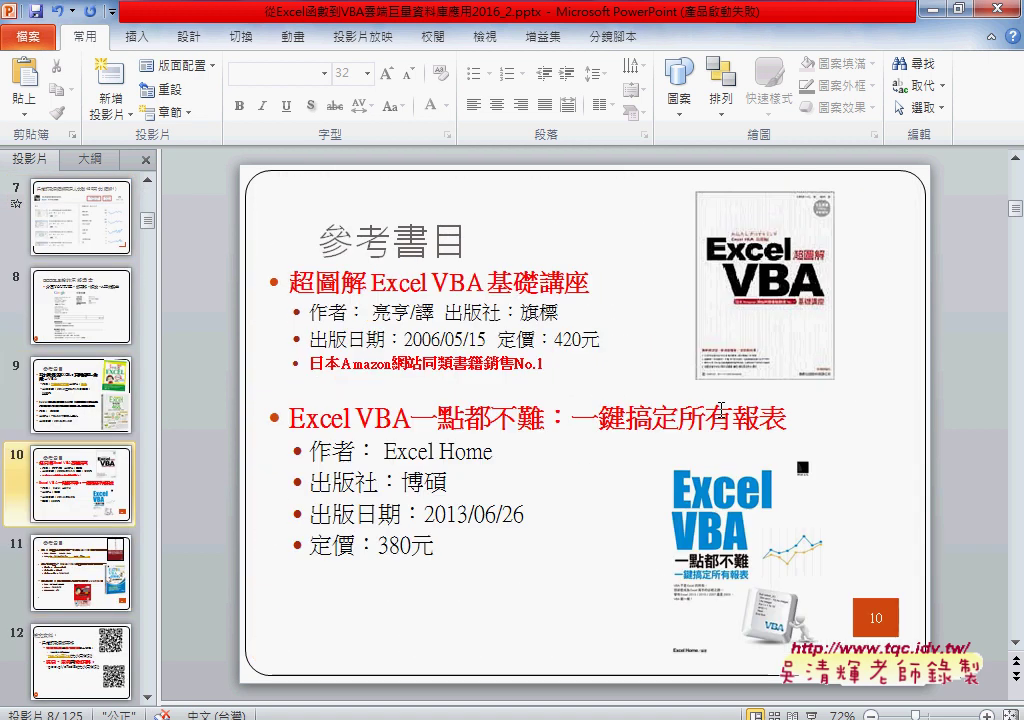
scroll(718, 411, "down", 1)
scroll(722, 415, "down", 2)
scroll(722, 414, "up", 1)
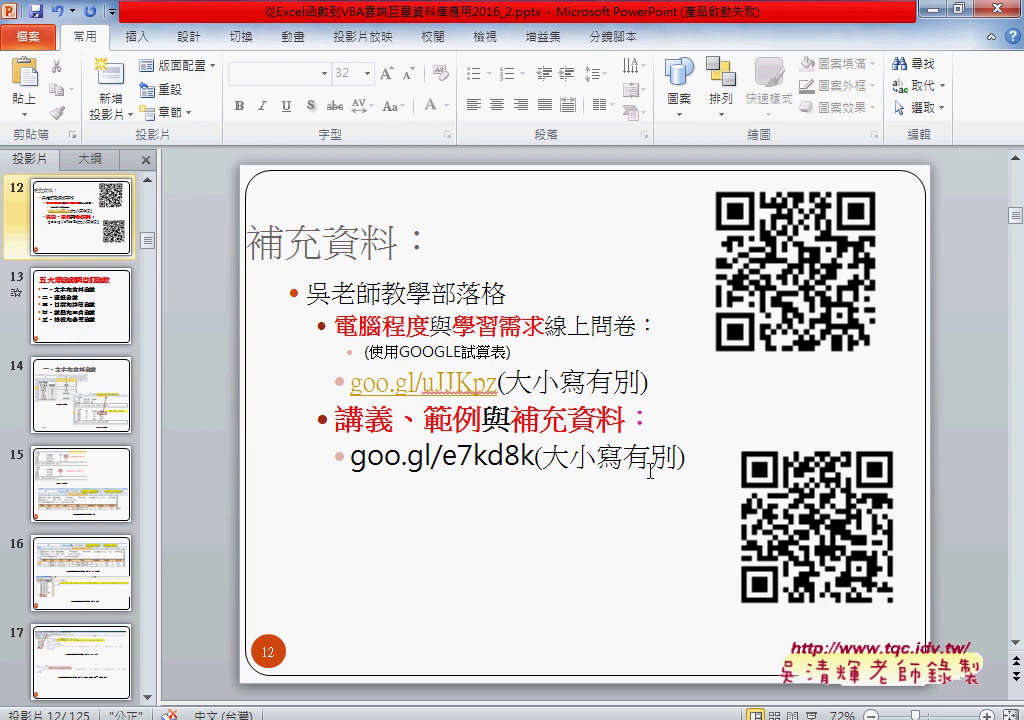
scroll(650, 470, "up", 1)
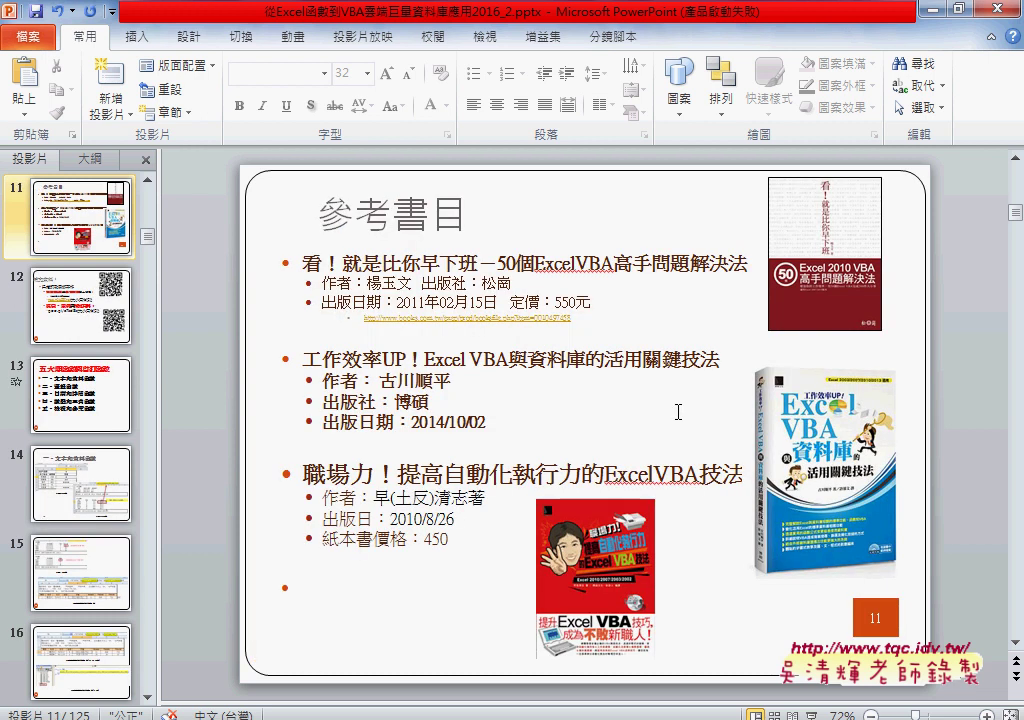